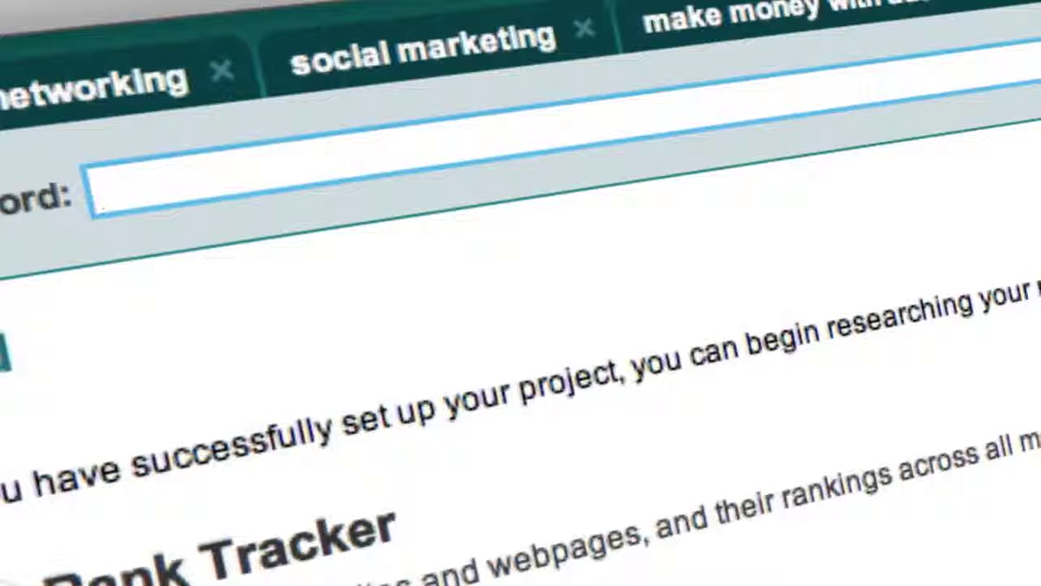
# Enter 'on page optimization' as the new project keyword.
pyautogui.write('on')
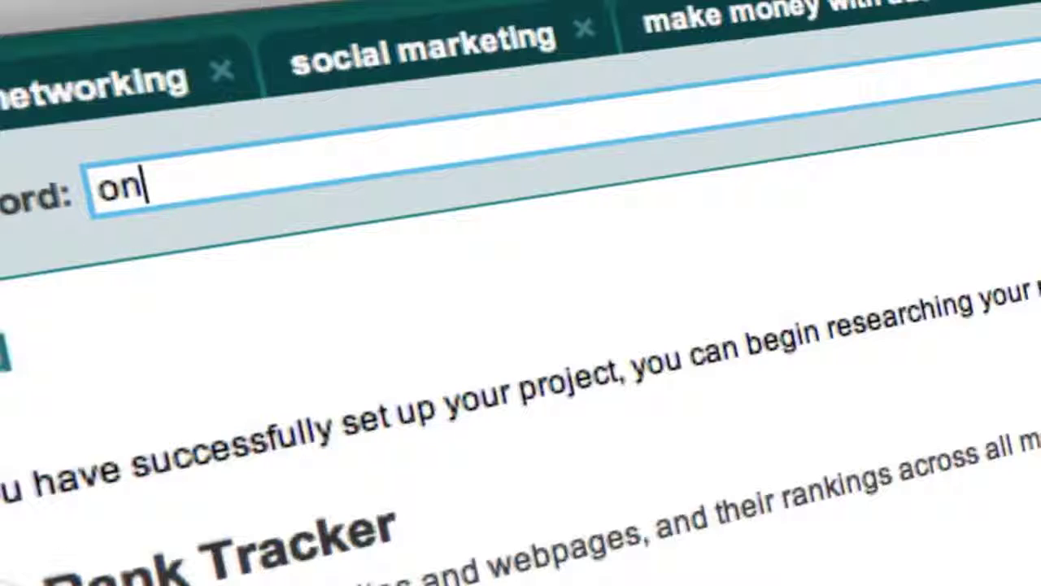
pyautogui.write(' page opt')
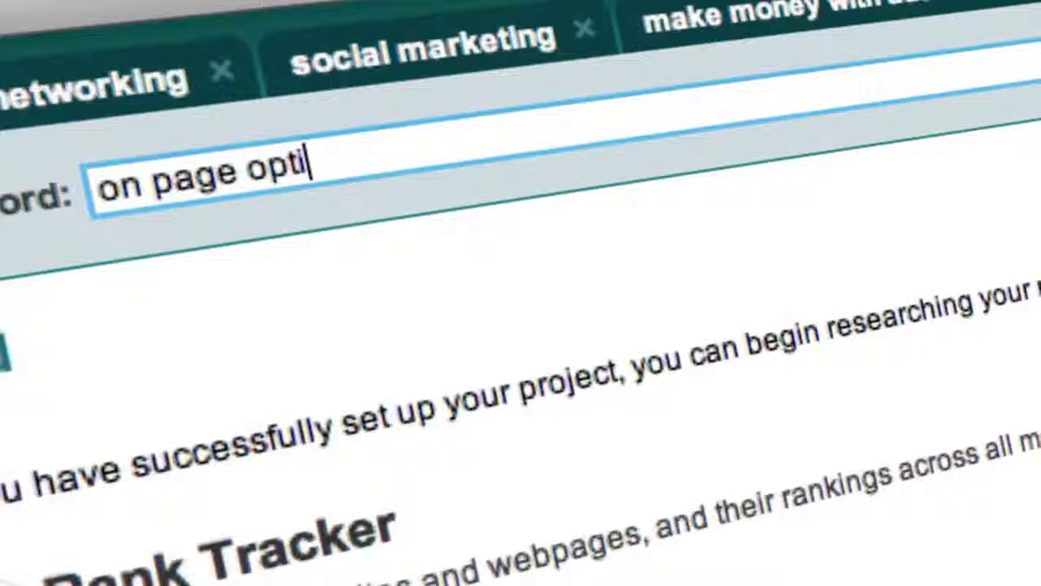
pyautogui.press('BackSpace')
pyautogui.write('timization')
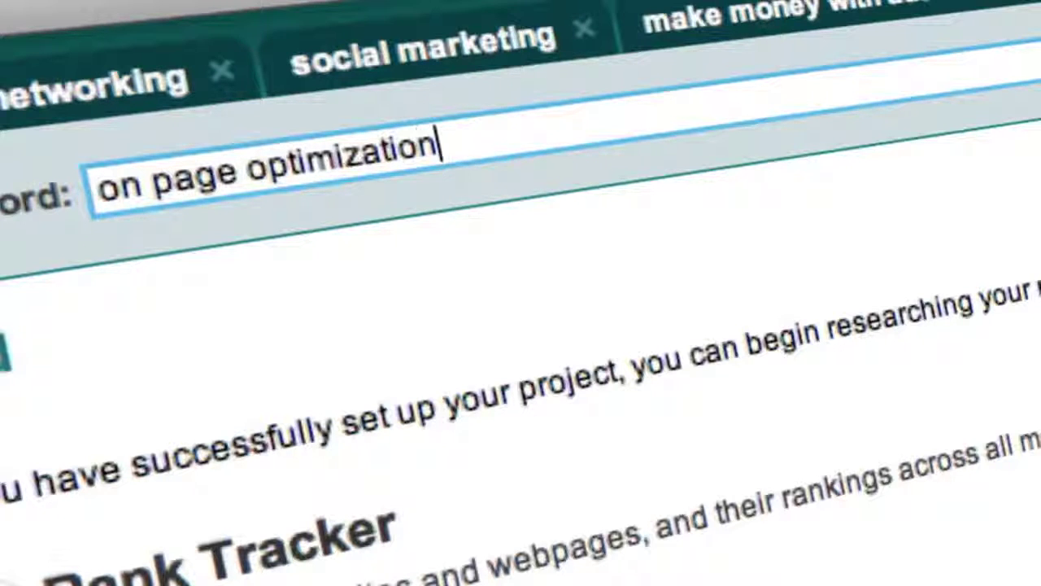
# Create the keyword and generate related keyword suggestions in Keyword Research.
pyautogui.press('Return')
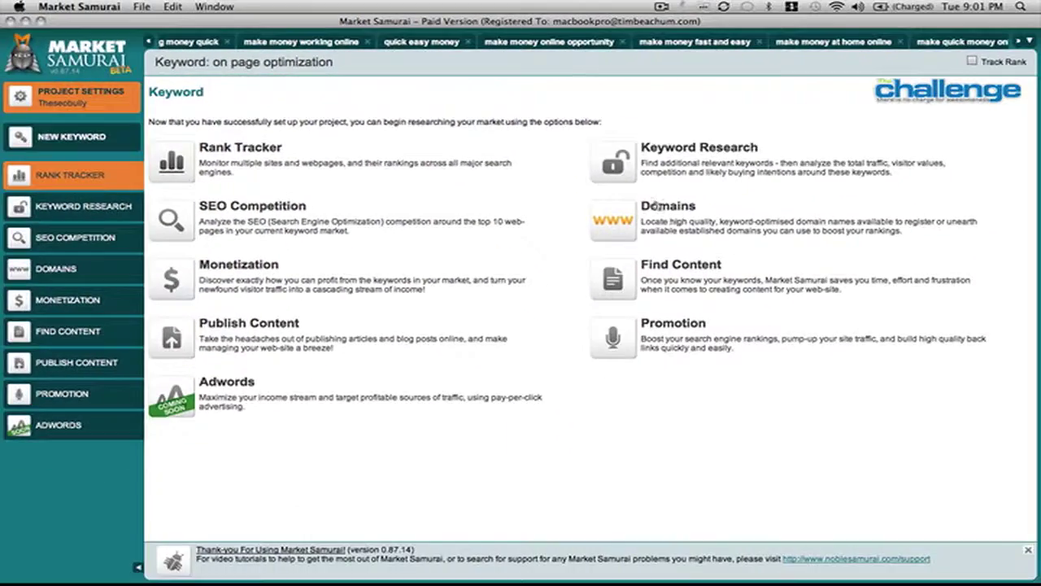
pyautogui.click(603, 161)
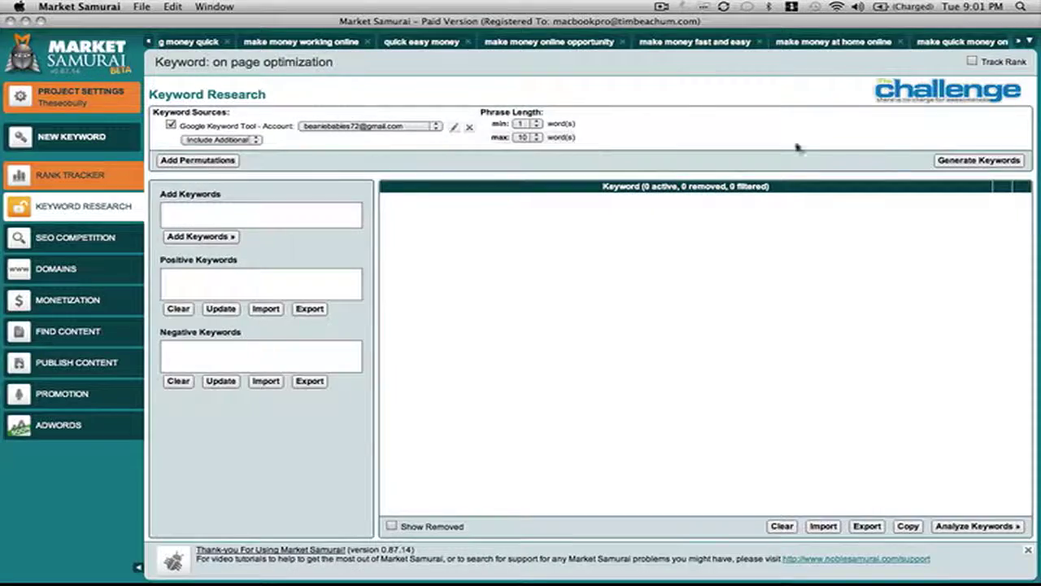
pyautogui.click(957, 161)
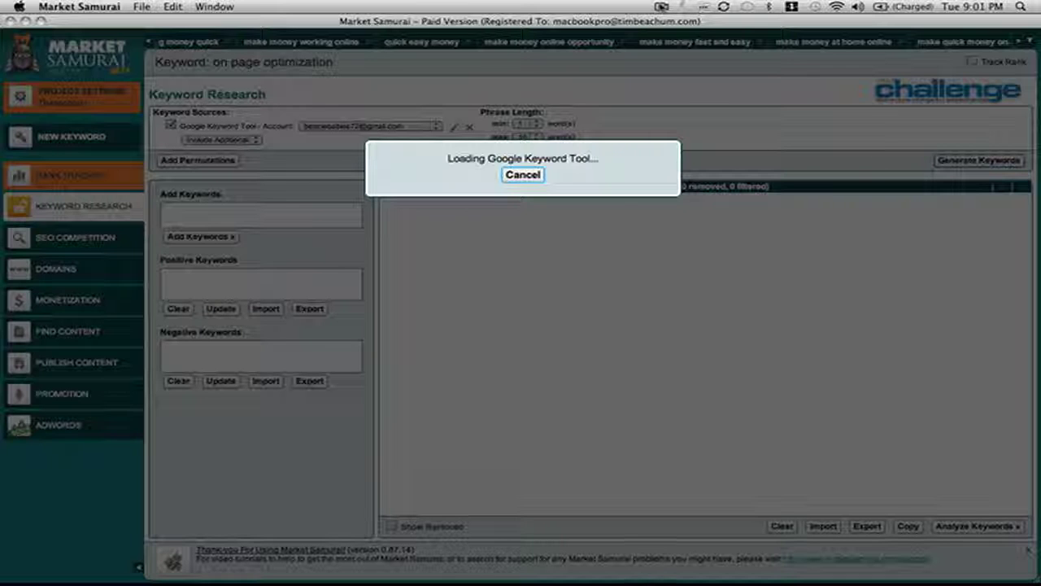
# Set the minimum phrase length to 2 words, leaving 796 keywords active.
pyautogui.click(662, 6)
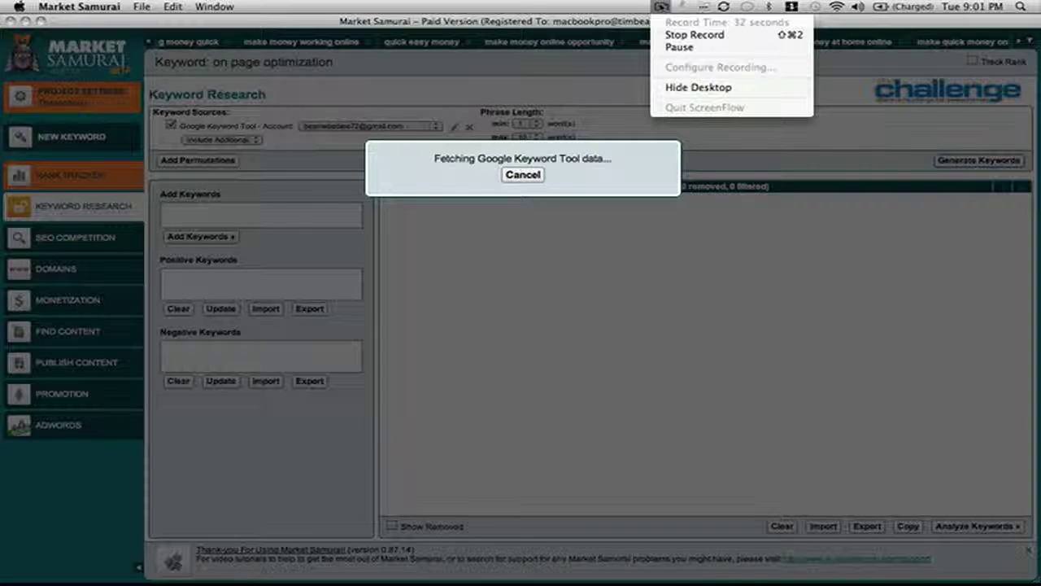
pyautogui.click(671, 47)
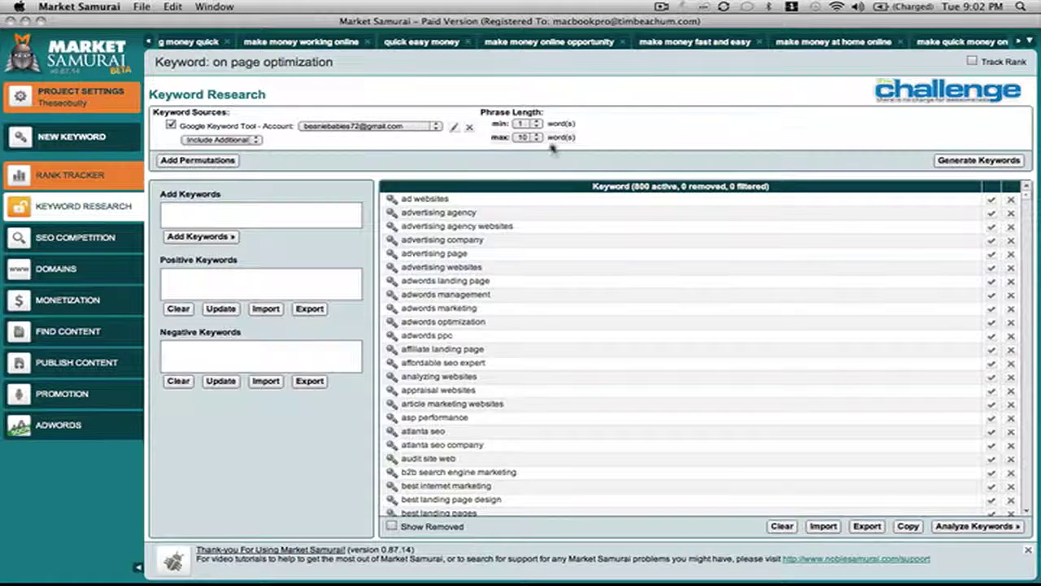
pyautogui.click(538, 122)
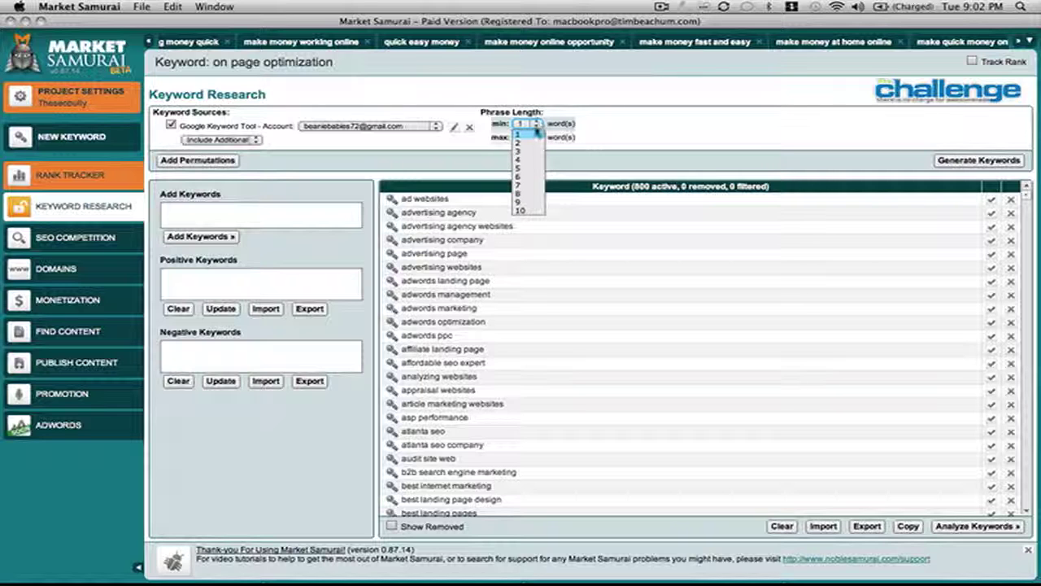
pyautogui.click(529, 143)
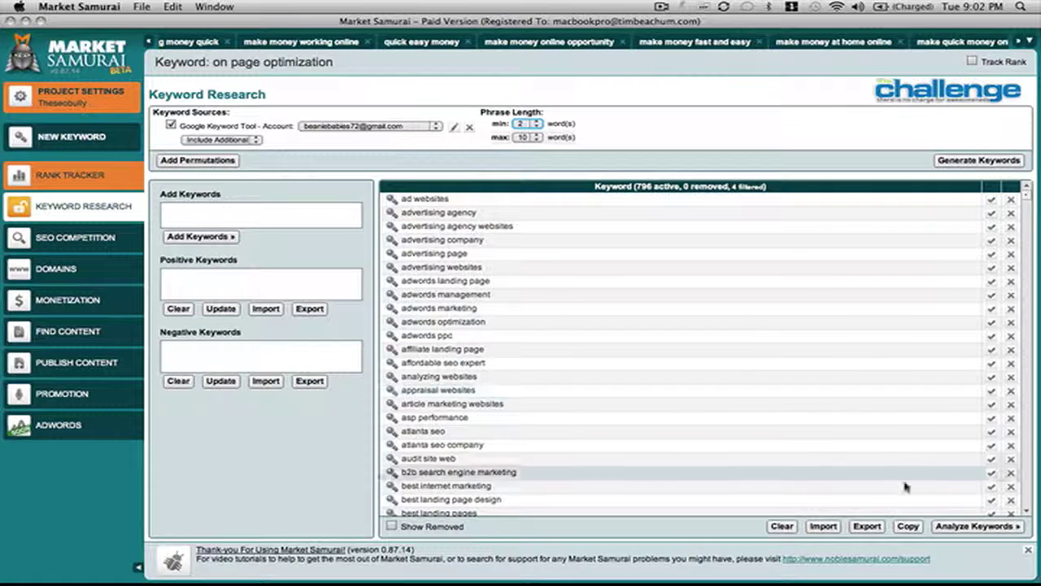
# Analyze the keywords with the Long Tail preset plus Total Searches, leaving 61 active.
pyautogui.click(960, 527)
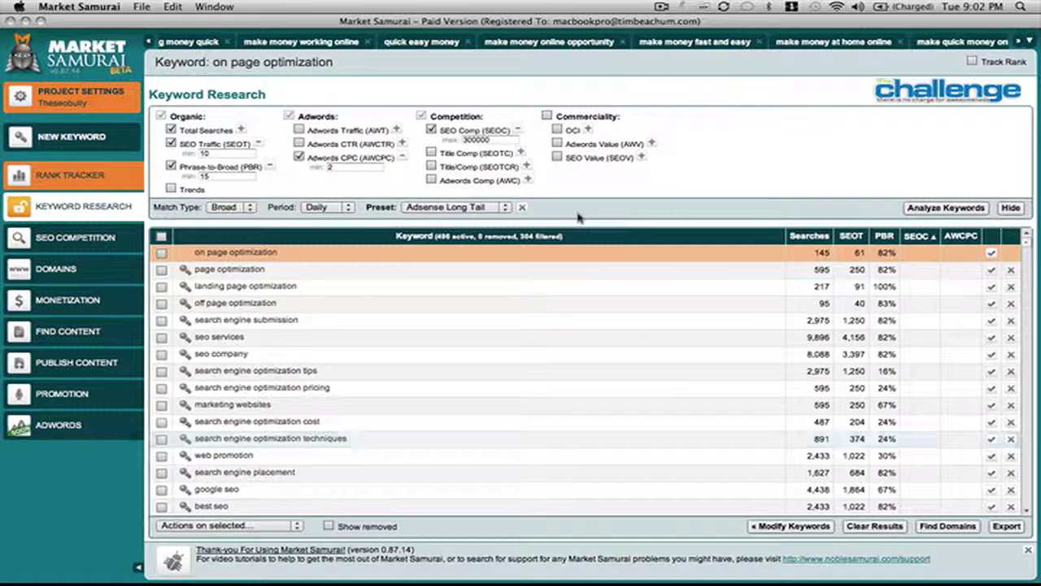
pyautogui.click(505, 208)
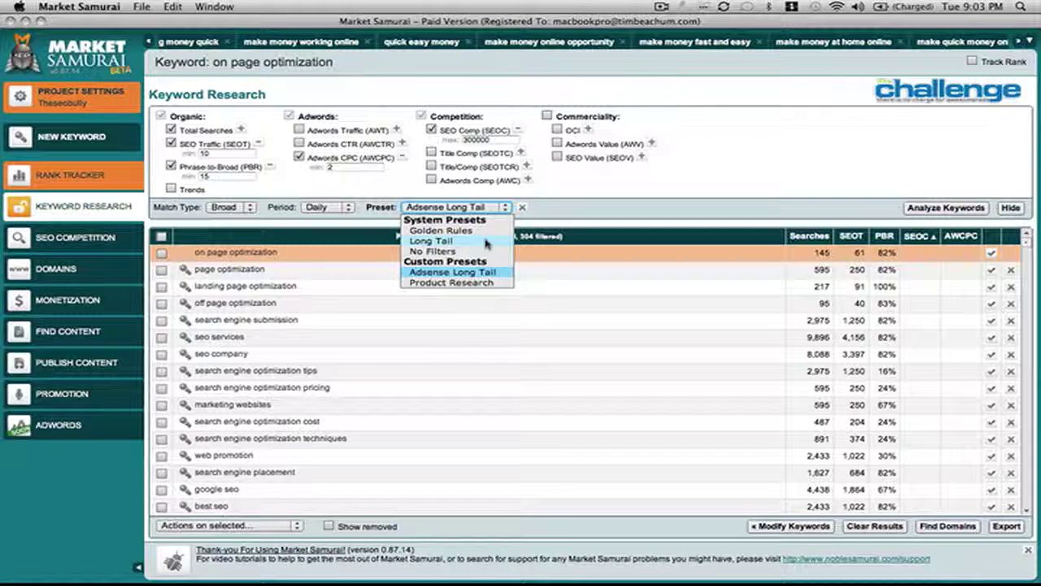
pyautogui.click(486, 241)
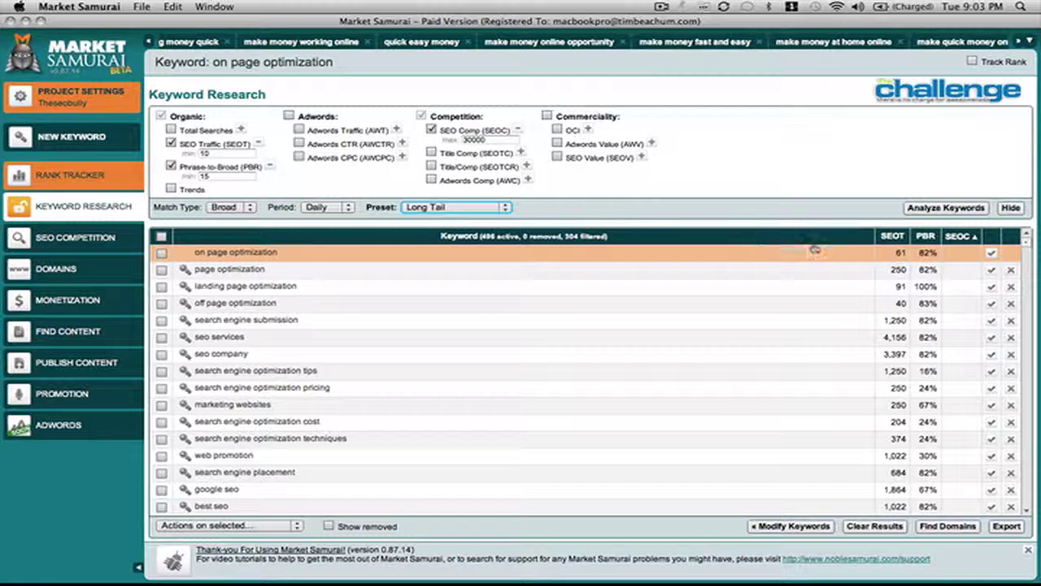
pyautogui.click(172, 130)
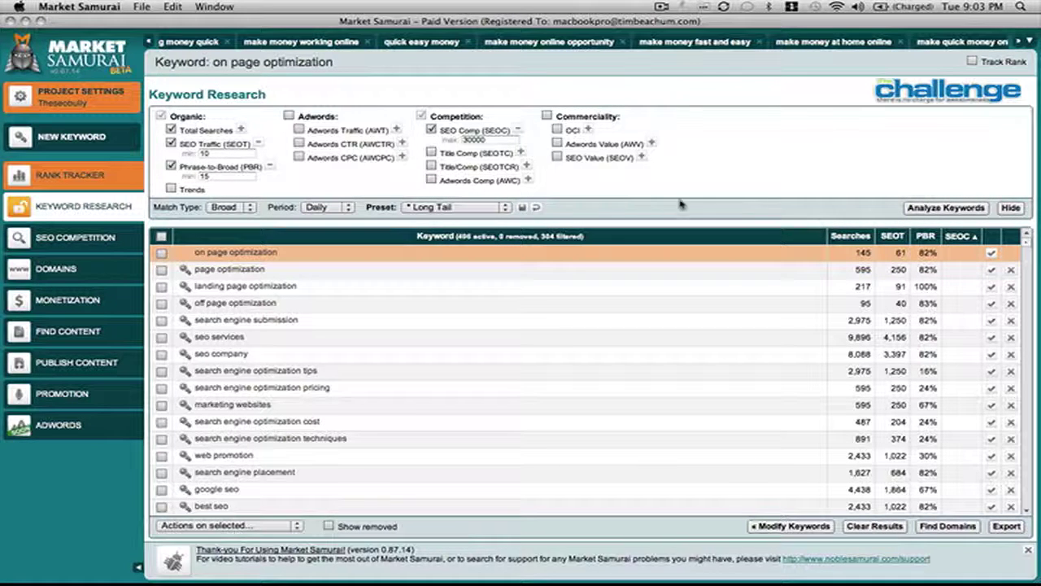
pyautogui.click(943, 207)
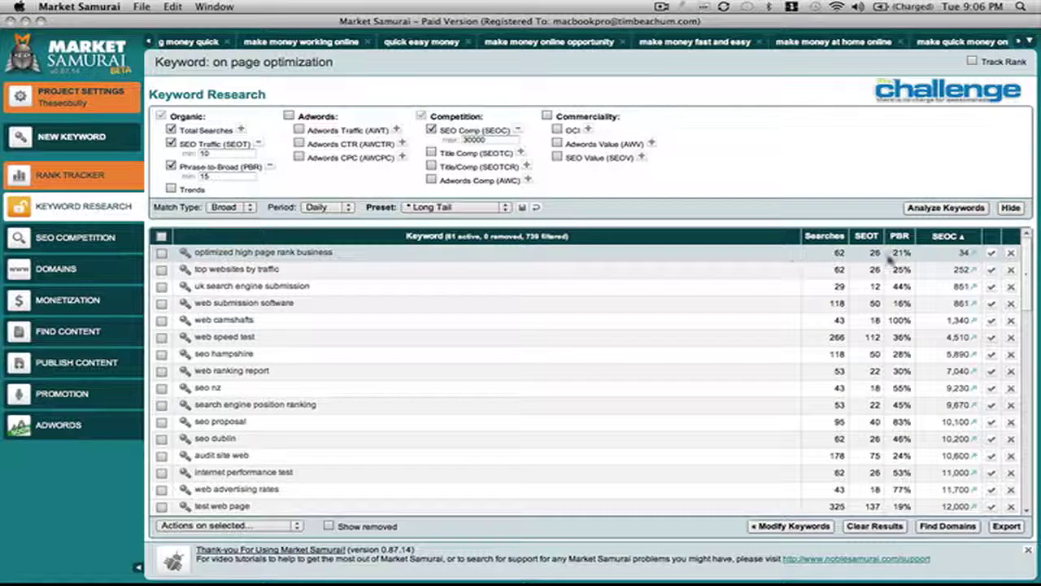
pyautogui.moveTo(881, 249)
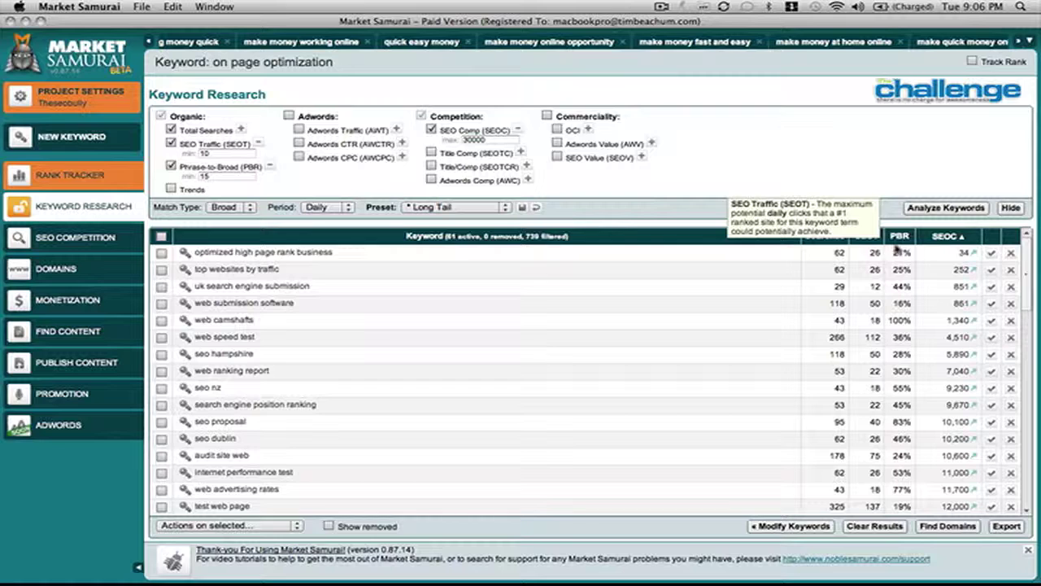
pyautogui.click(946, 238)
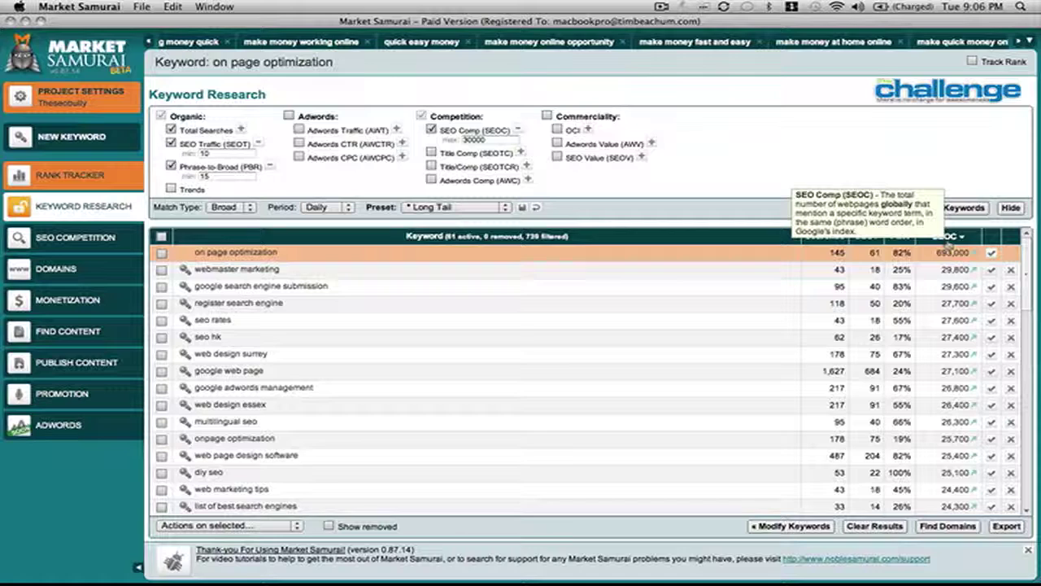
pyautogui.click(946, 236)
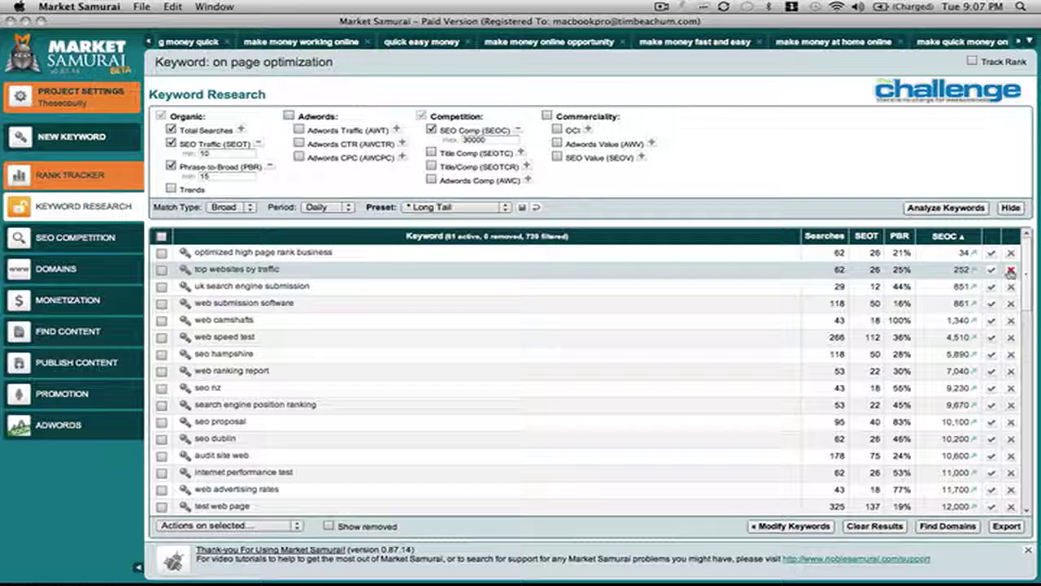
# Remove nine irrelevant keywords, such as 'web speed test', 'seo nz' and 'seo dublin', leaving 52.
pyautogui.click(1010, 271)
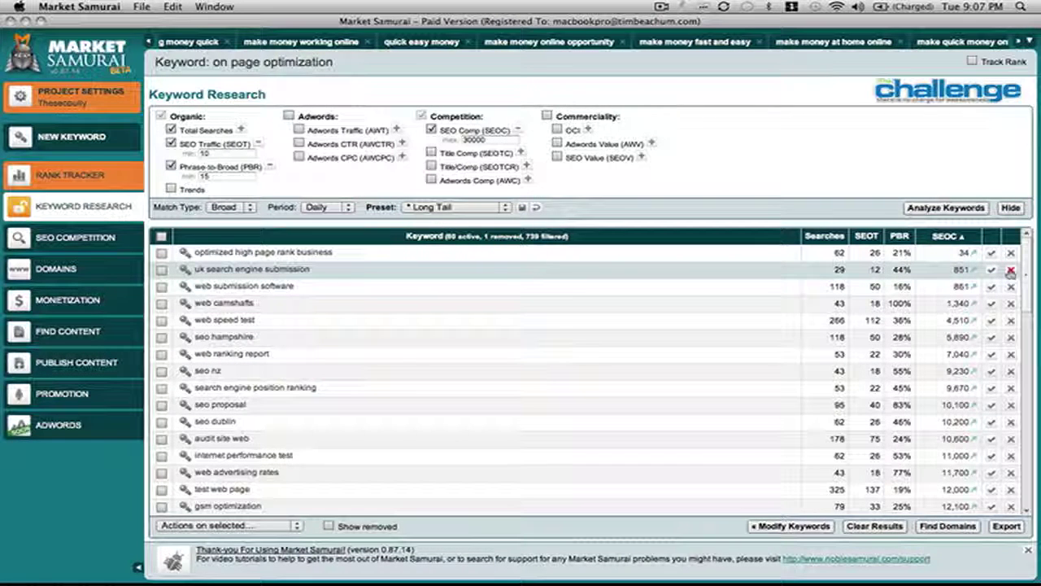
pyautogui.click(1009, 271)
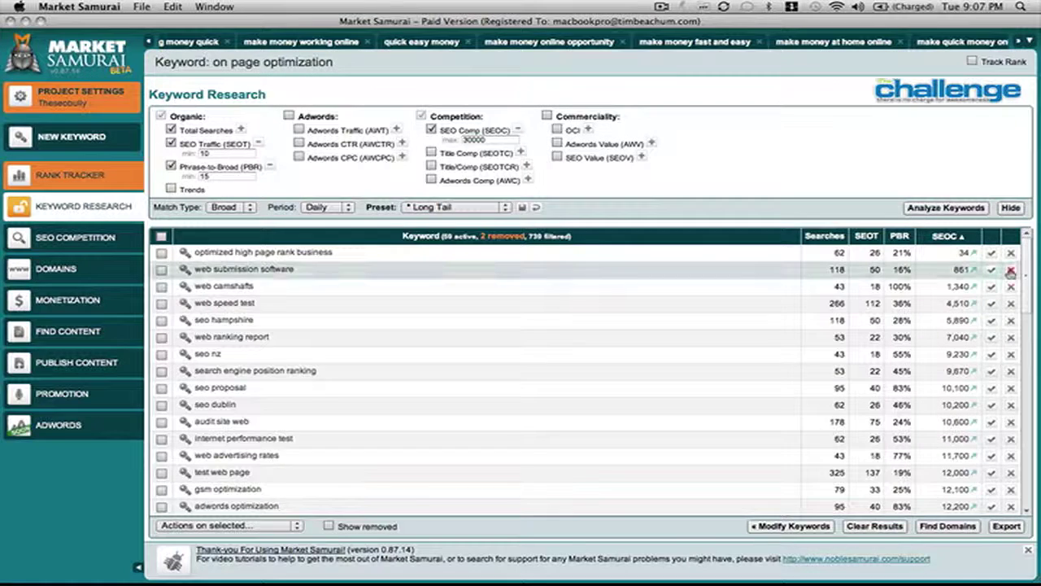
pyautogui.click(1010, 271)
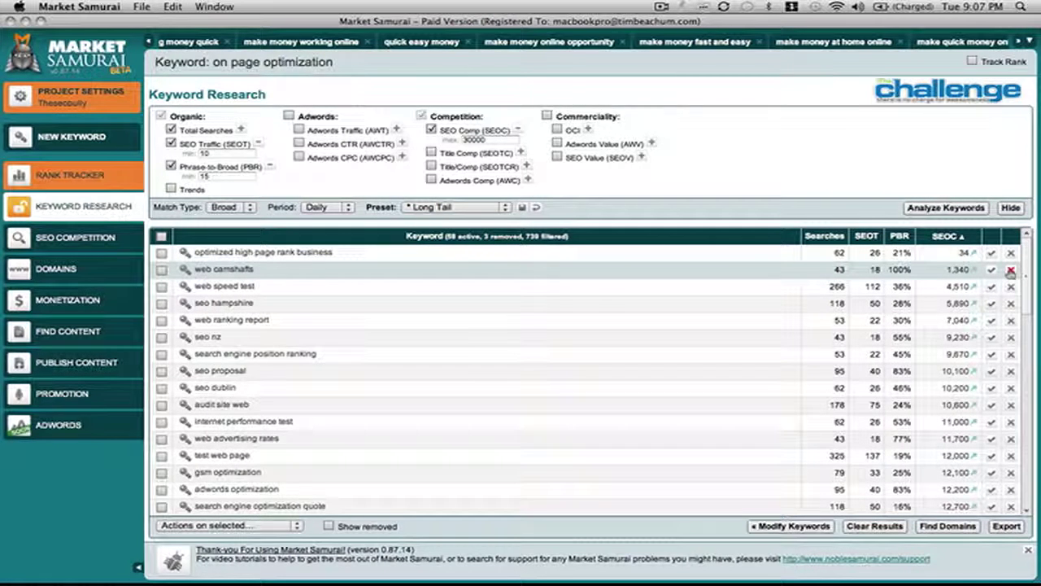
pyautogui.click(1010, 270)
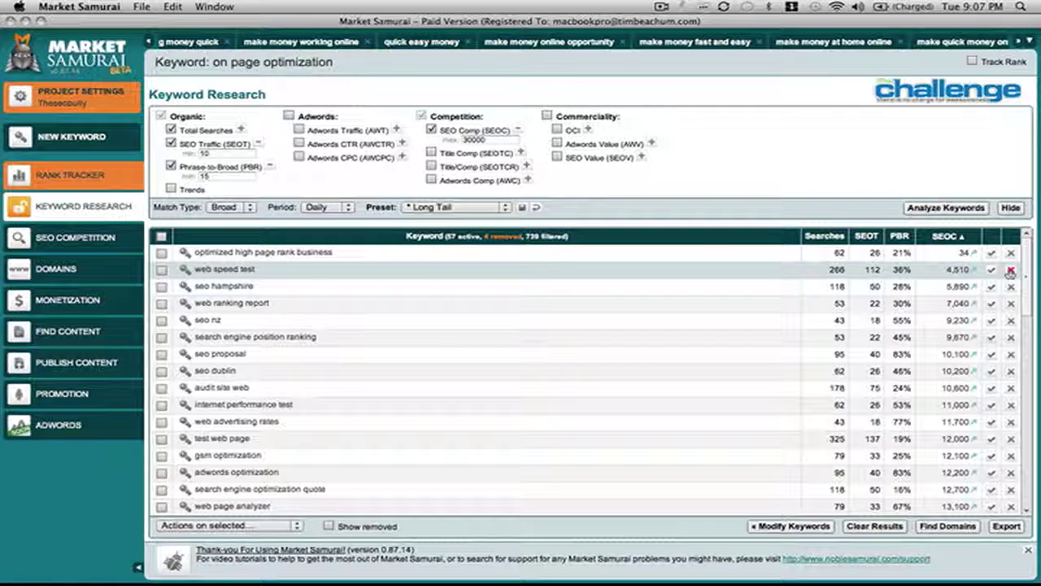
pyautogui.click(1010, 271)
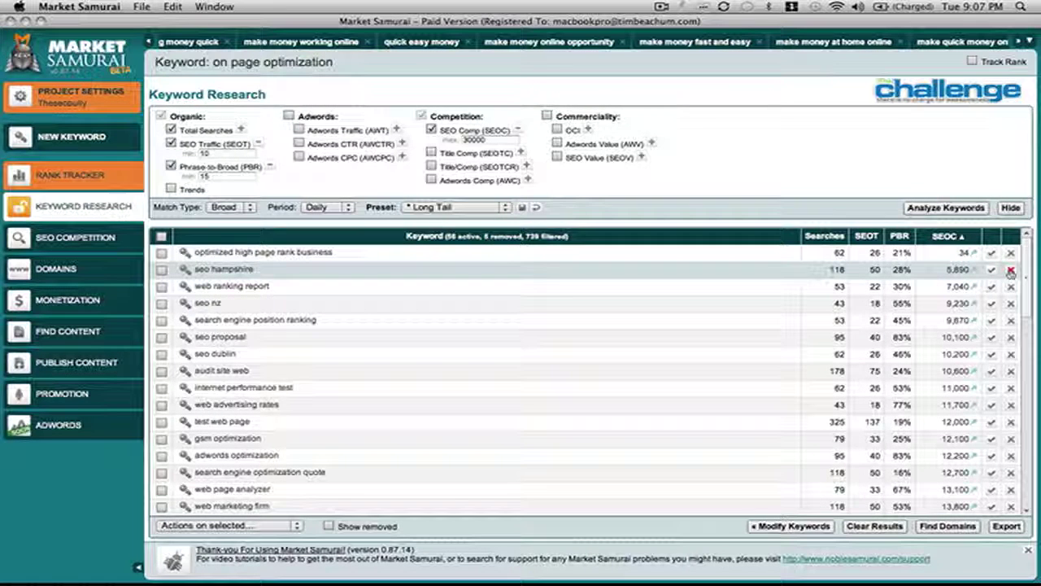
pyautogui.click(1010, 271)
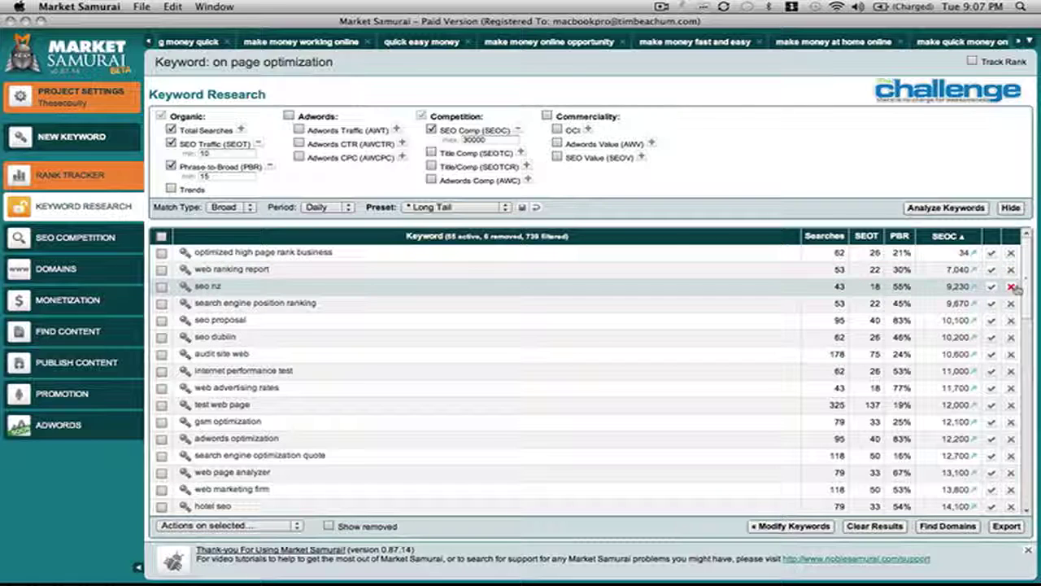
pyautogui.click(1011, 287)
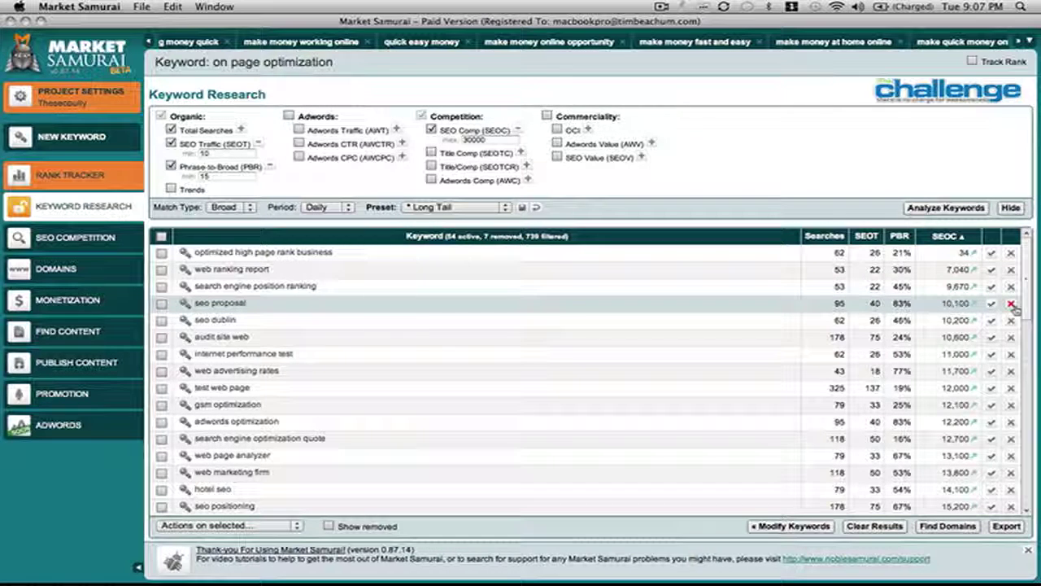
pyautogui.click(1011, 304)
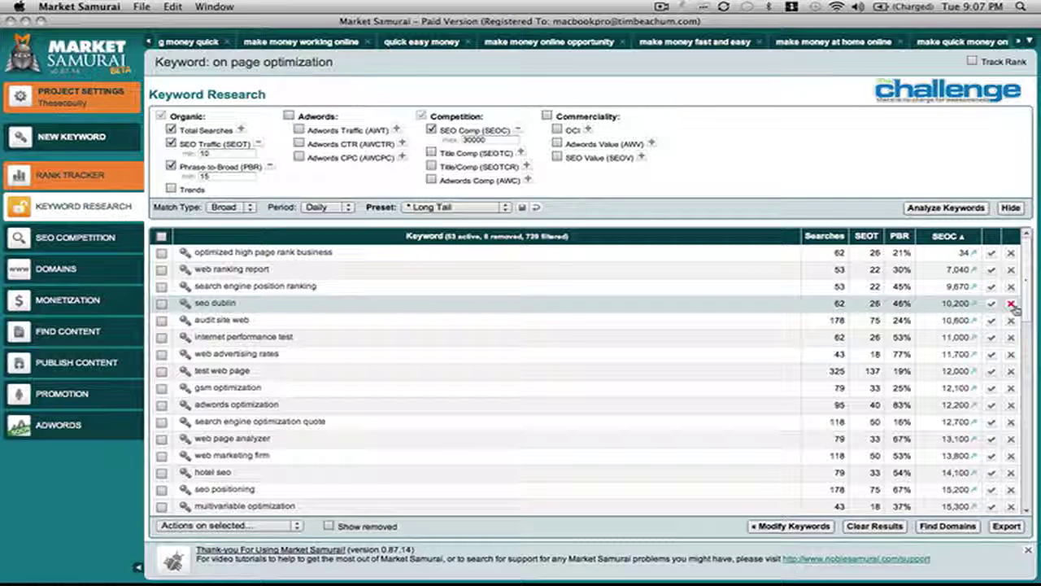
pyautogui.click(1011, 304)
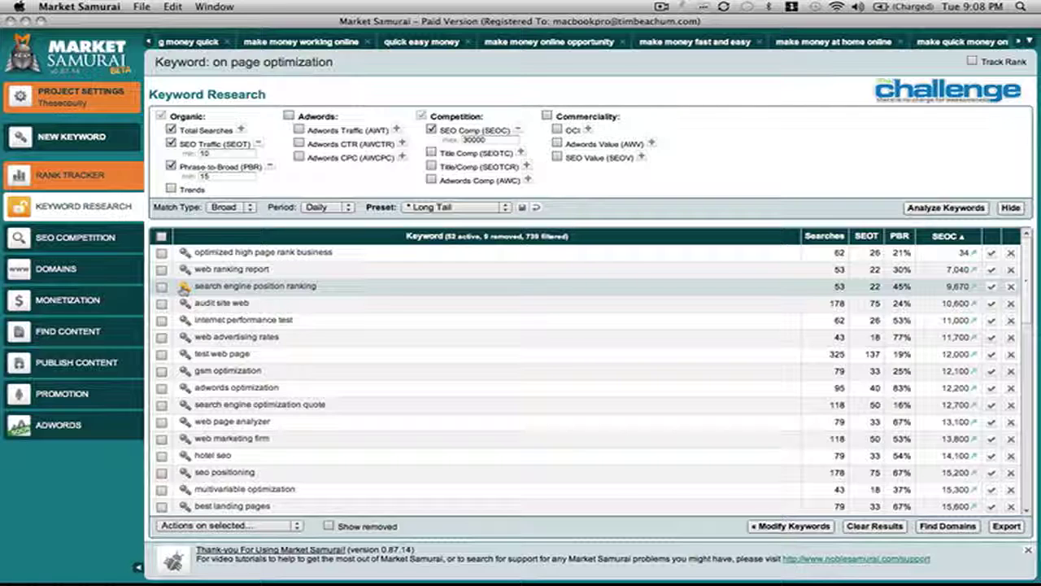
# Generate SEO Competition results for the 'search engine position ranking' keyword.
pyautogui.click(184, 287)
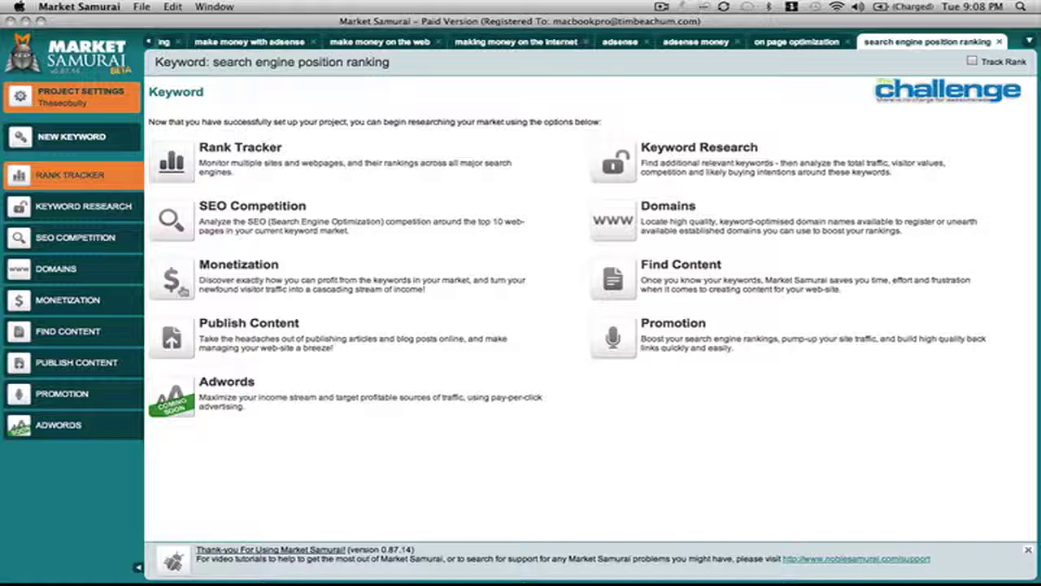
pyautogui.click(173, 219)
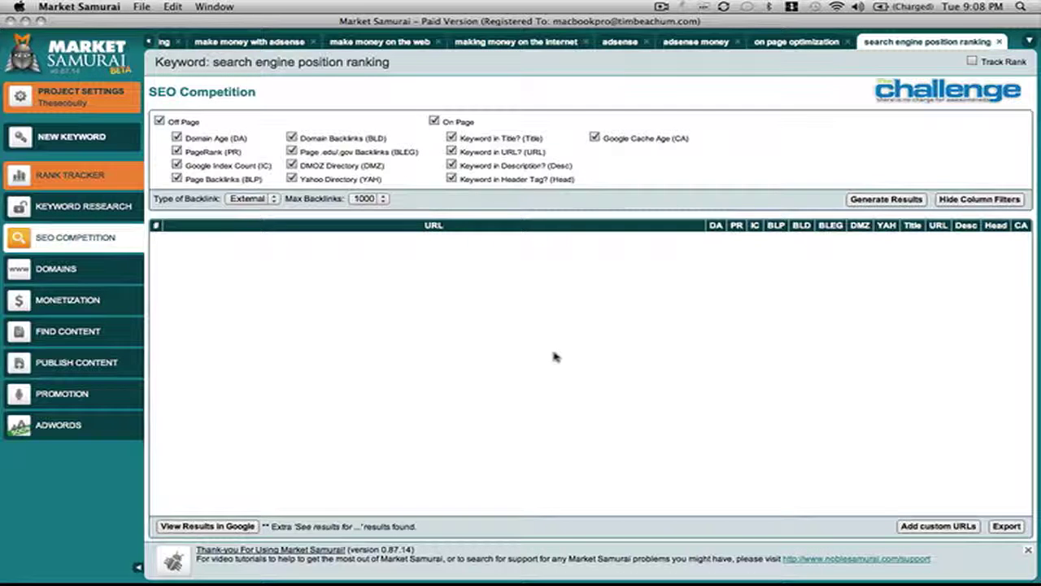
pyautogui.click(887, 200)
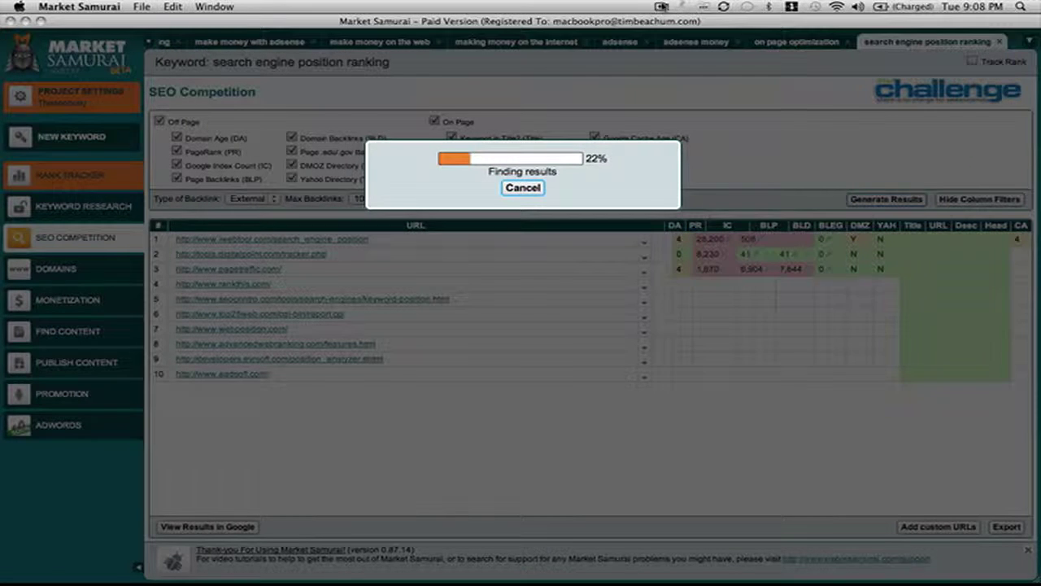
# Switch from Market Samurai to the WordPress admin dashboard in Safari.
pyautogui.click(663, 6)
pyautogui.click(675, 34)
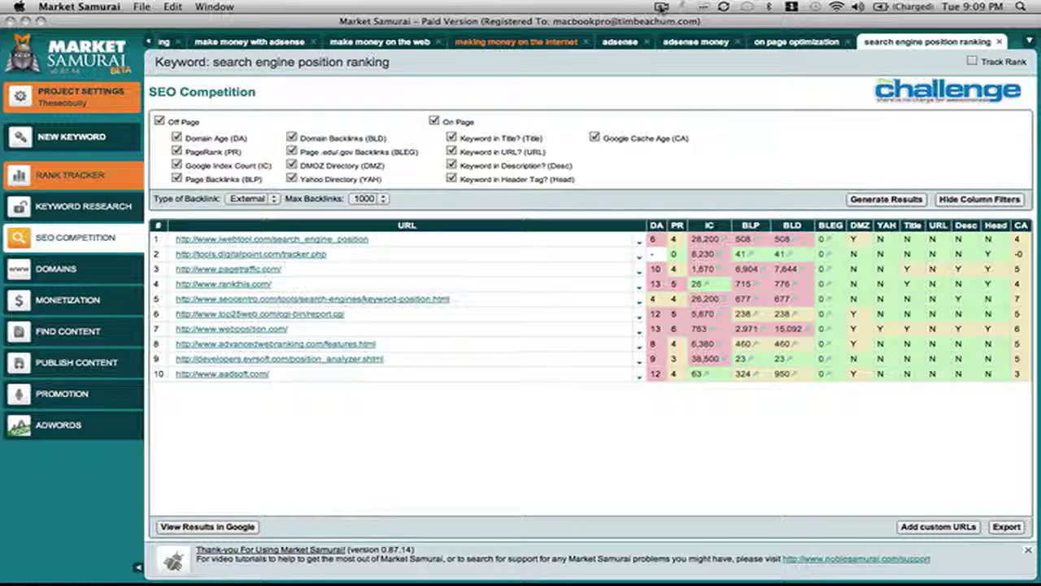
pyautogui.click(662, 7)
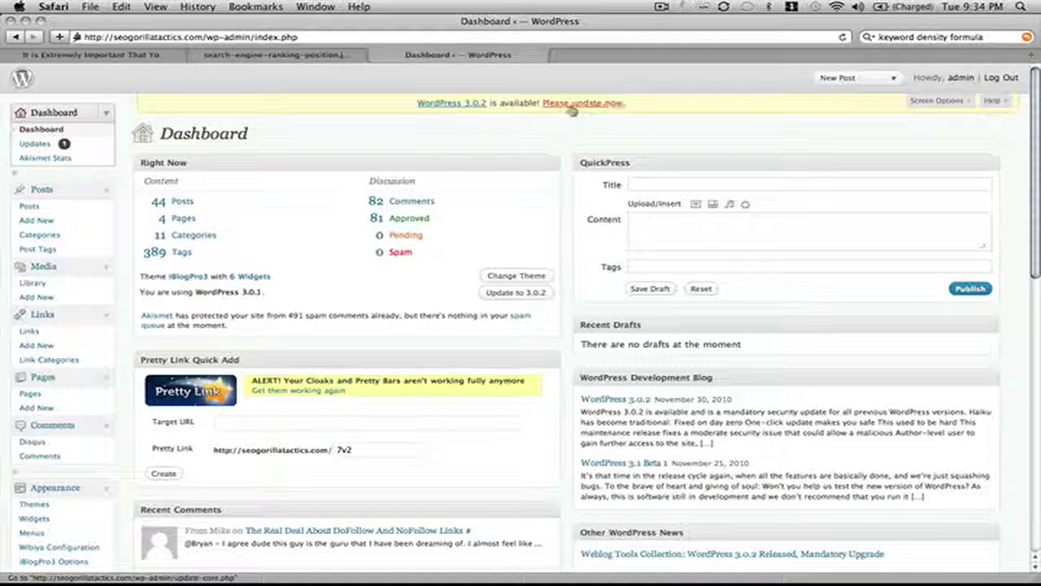
pyautogui.scroll(-15, 537, 122)
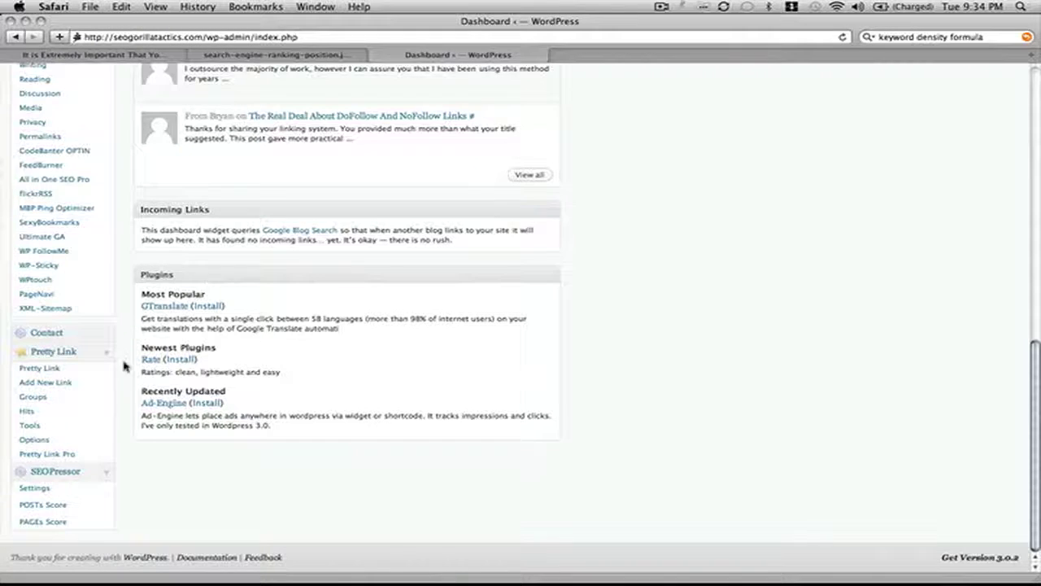
pyautogui.scroll(15, 61, 486)
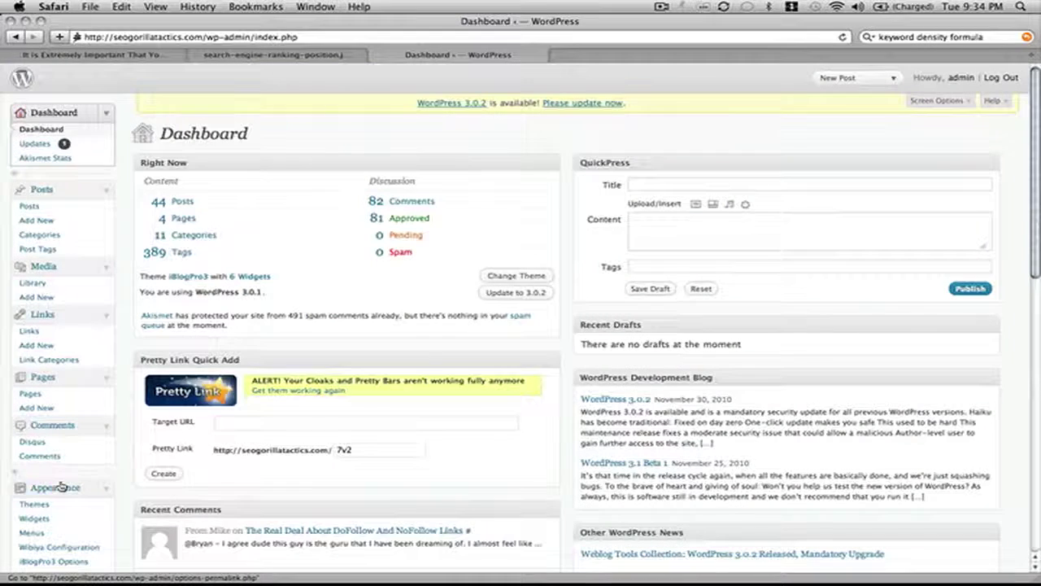
# Set the first post's SEOPressor main keyword to 'Search Engine Position Ranking' and update it.
pyautogui.click(30, 208)
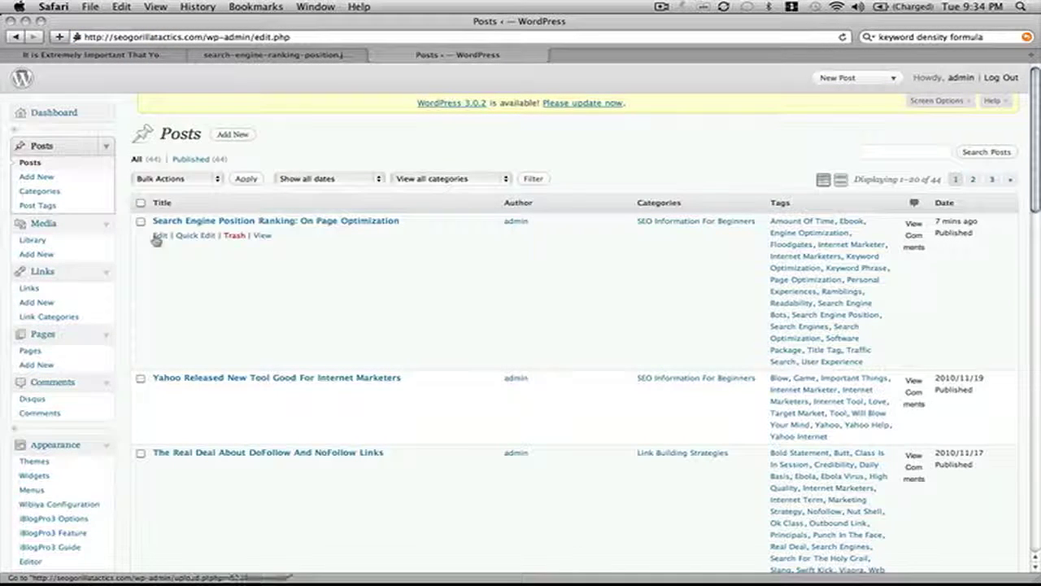
pyautogui.click(160, 237)
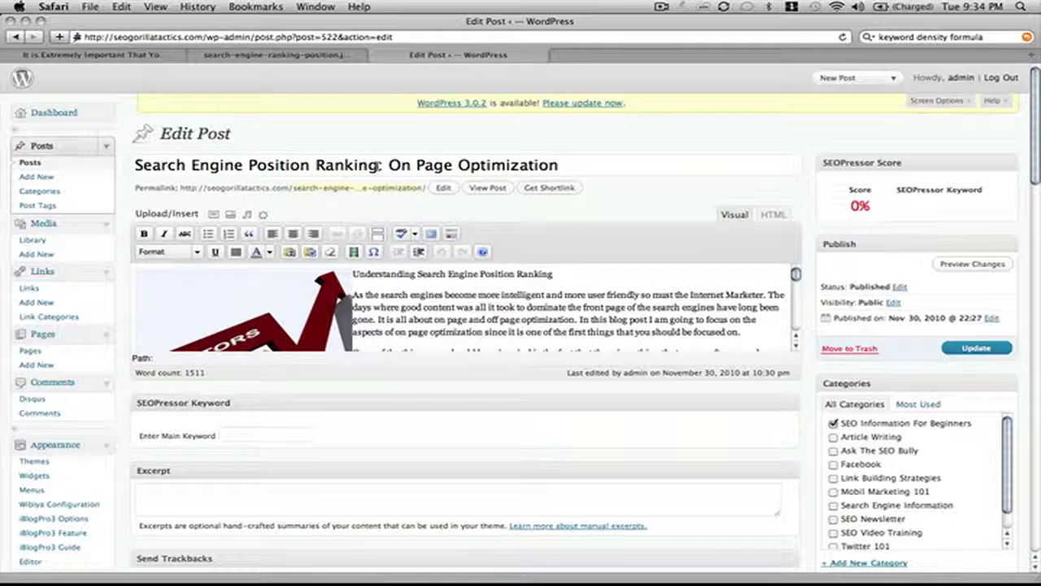
pyautogui.moveTo(378, 166); pyautogui.dragTo(136, 165)
pyautogui.press('super+c')
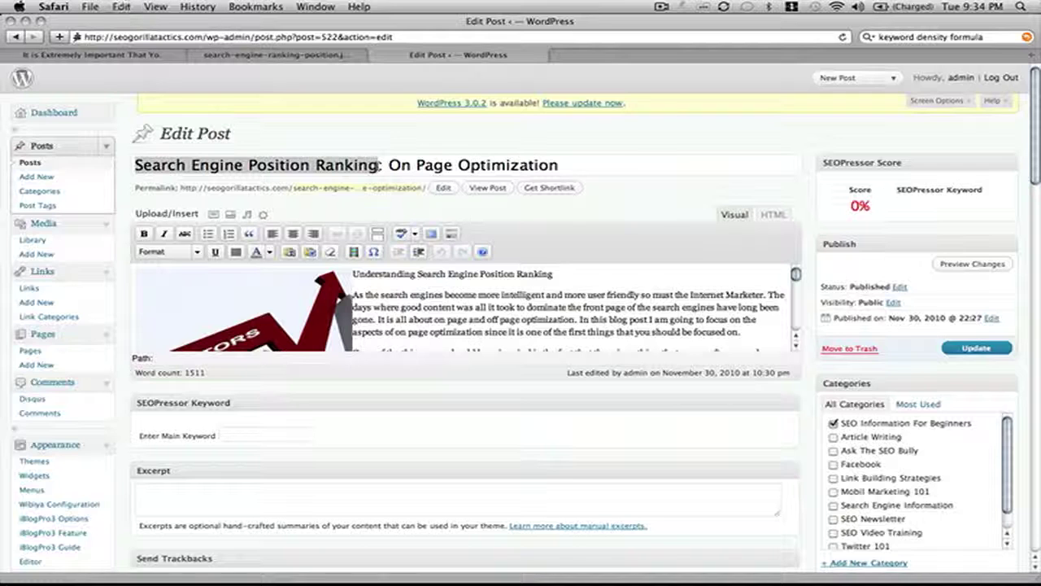
pyautogui.click(265, 434)
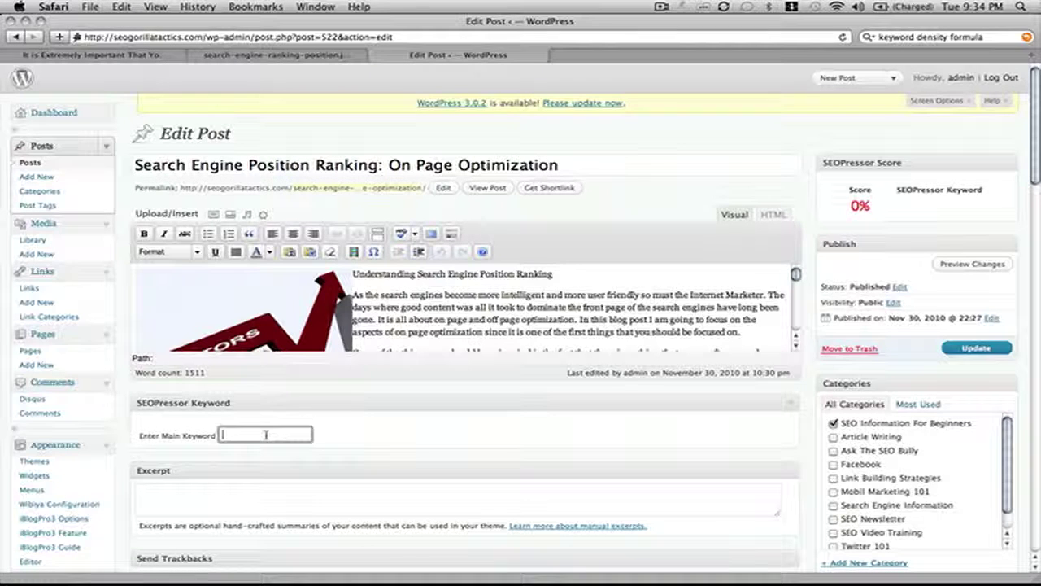
pyautogui.press('super+v')
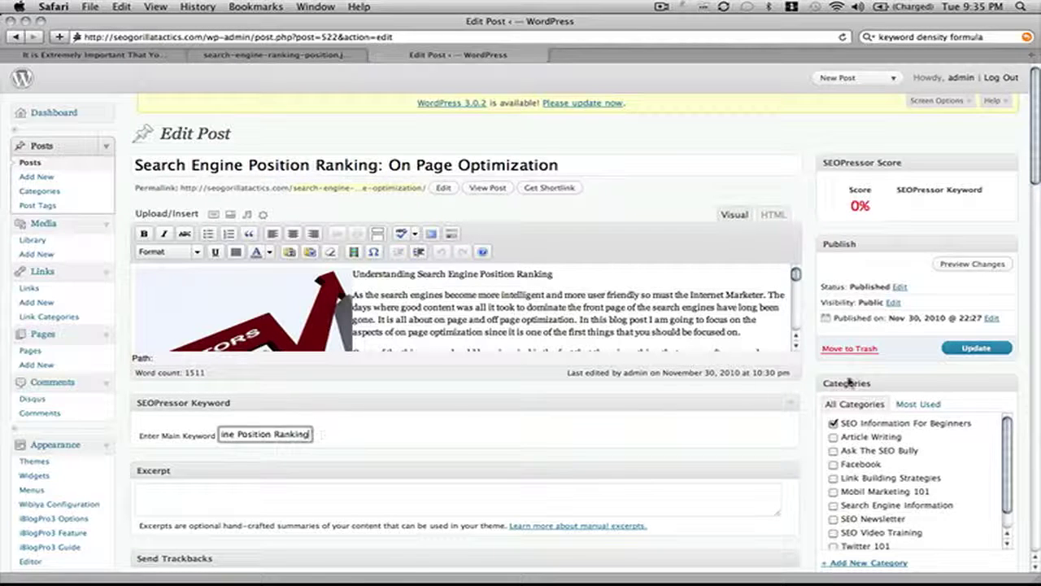
pyautogui.click(974, 349)
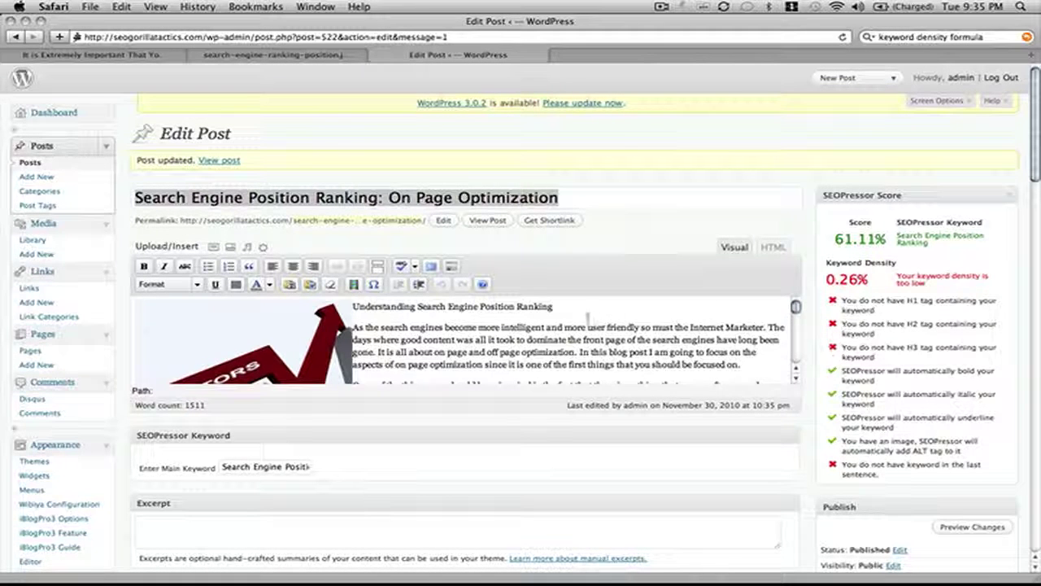
# Make 'Understanding Search Engine Position Ranking' a Heading 1 and update the post.
pyautogui.tripleClick(556, 306)
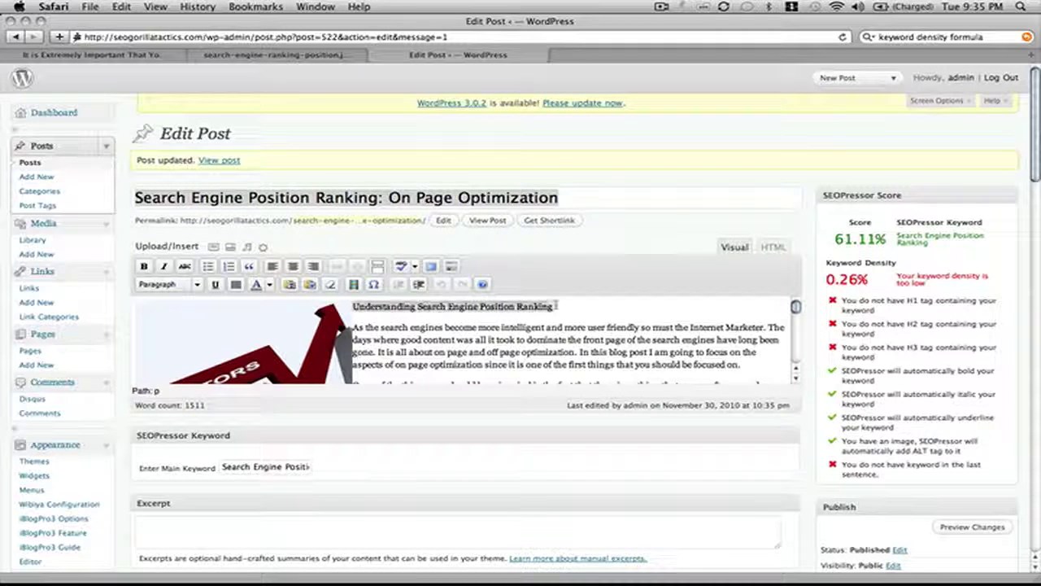
pyautogui.click(183, 284)
pyautogui.click(173, 367)
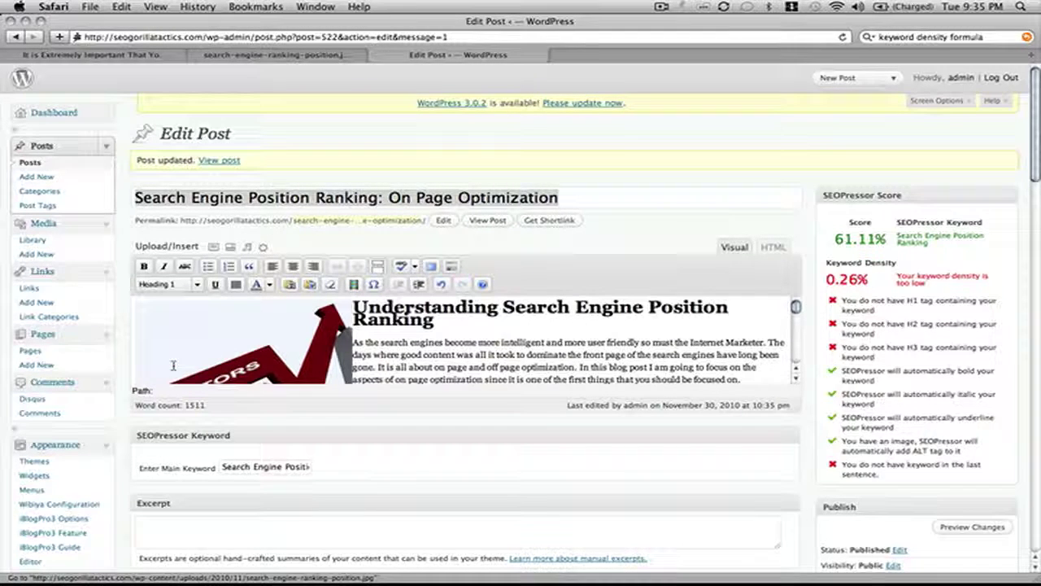
pyautogui.scroll(-1, 926, 299)
pyautogui.scroll(-1, 926, 300)
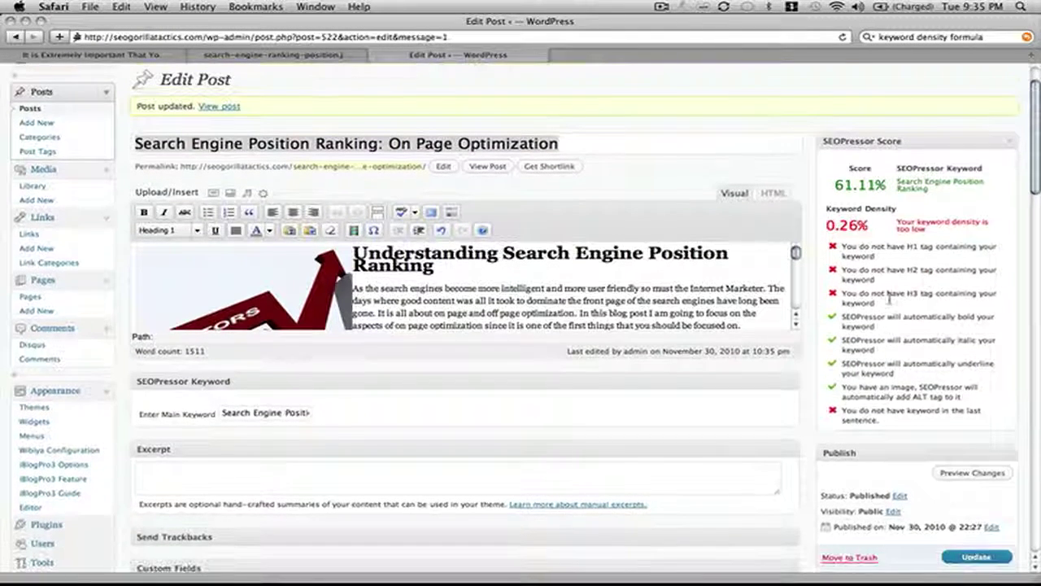
pyautogui.scroll(-3, 690, 290)
pyautogui.scroll(5, 690, 289)
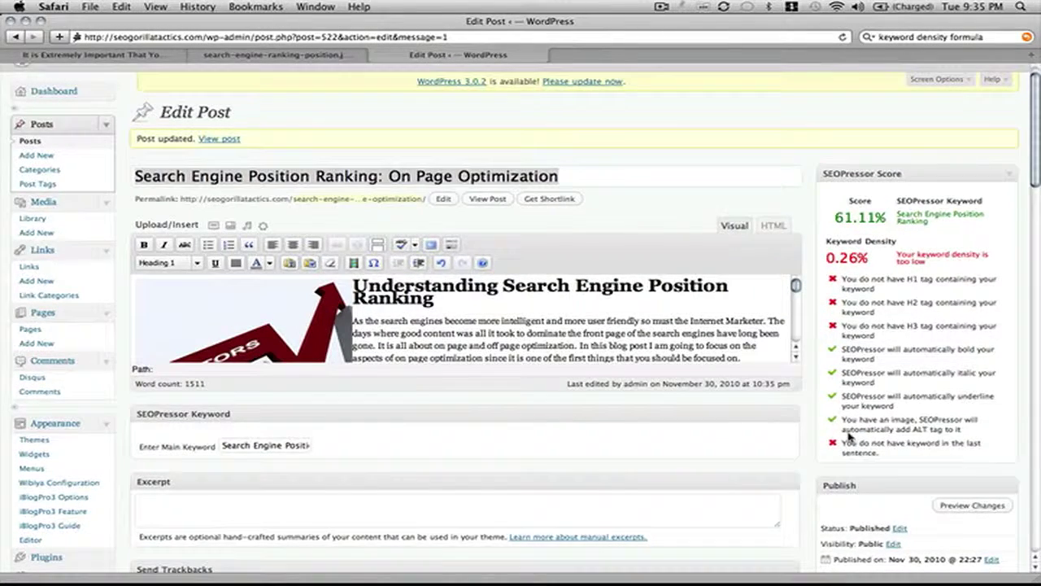
pyautogui.scroll(-6, 849, 437)
pyautogui.click(973, 424)
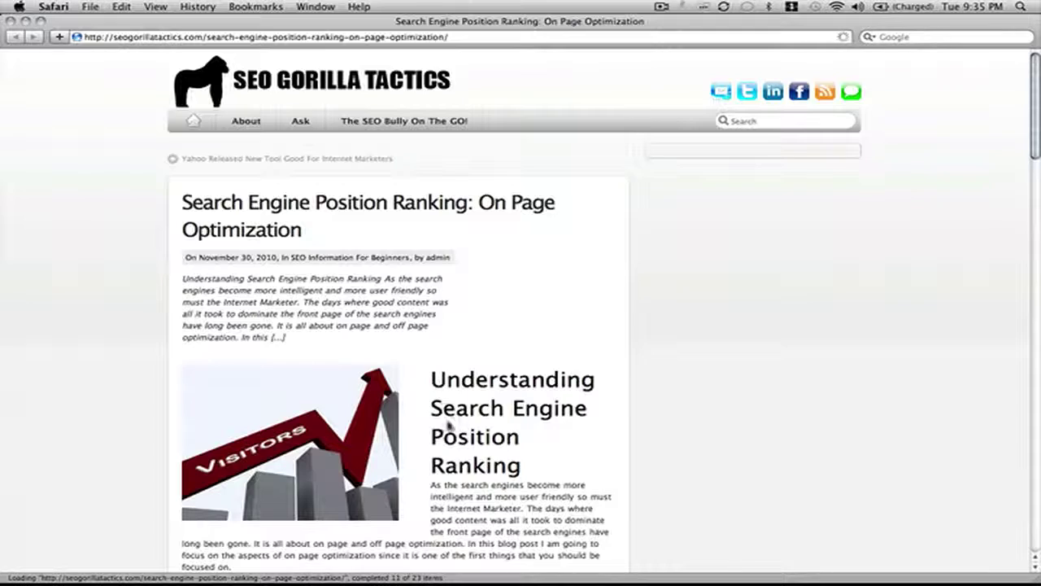
pyautogui.scroll(-15, 362, 326)
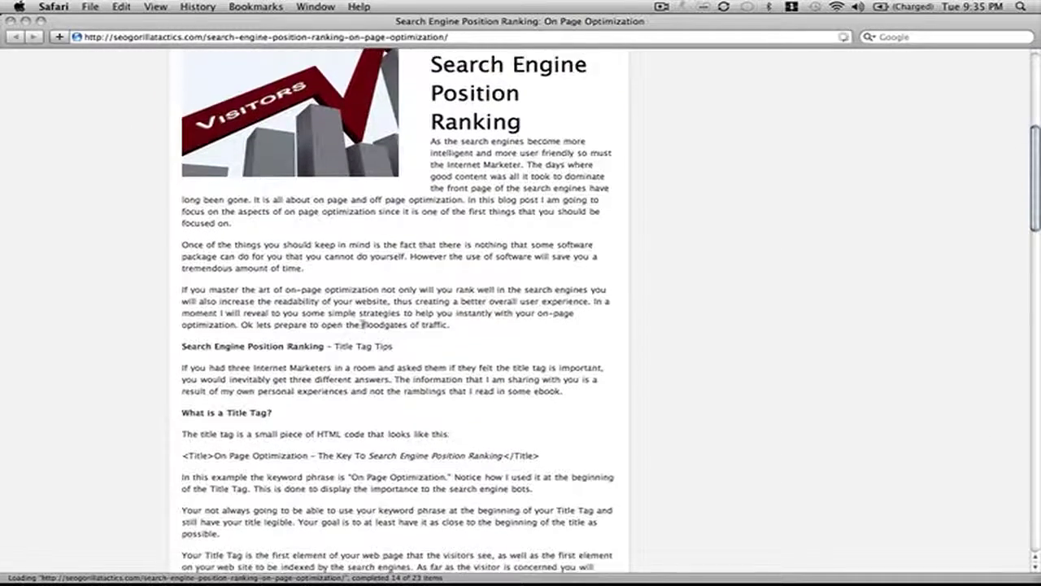
pyautogui.scroll(-6, 362, 325)
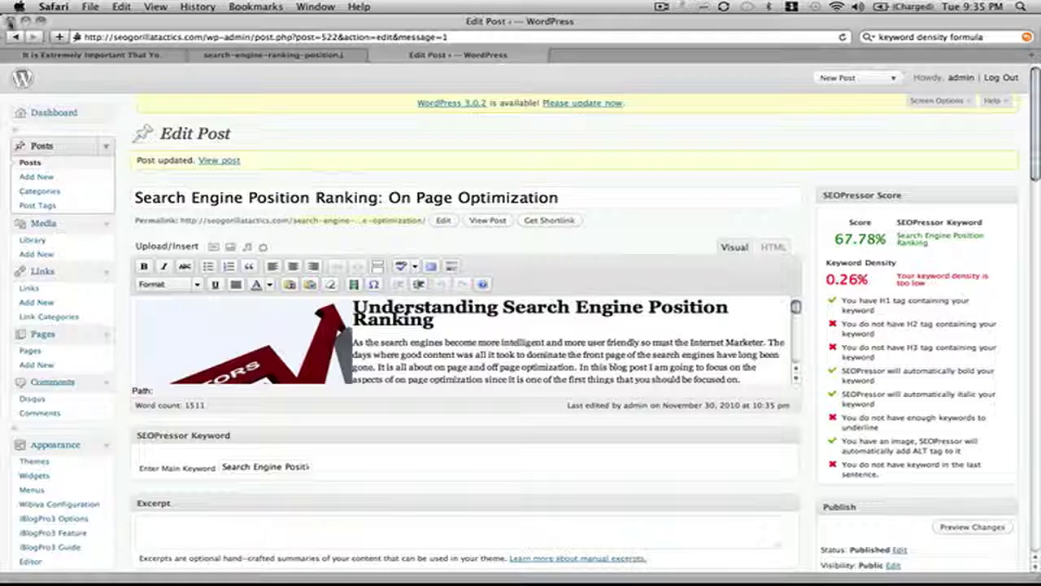
pyautogui.scroll(-5, 612, 345)
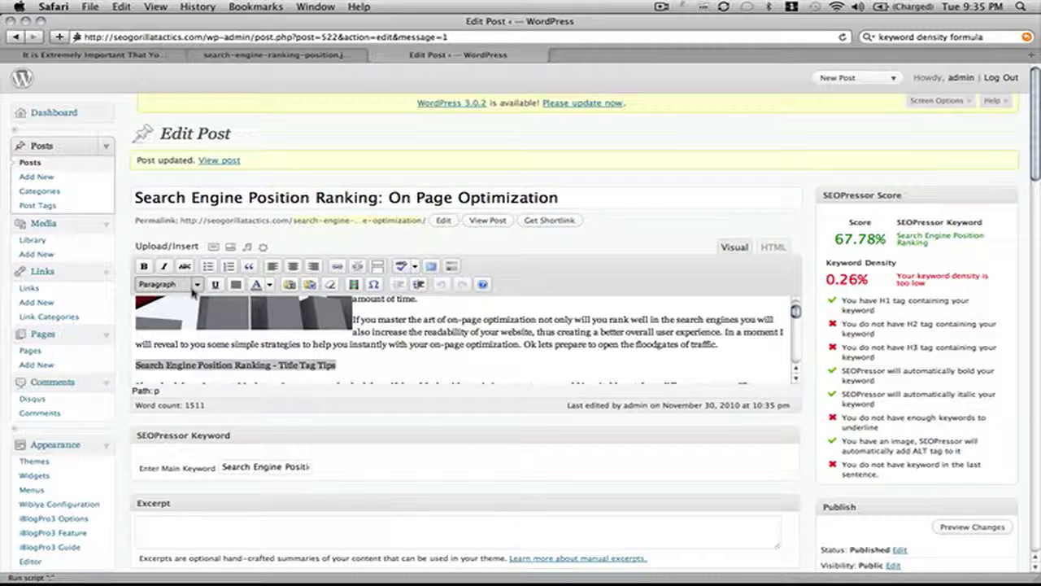
pyautogui.click(181, 382)
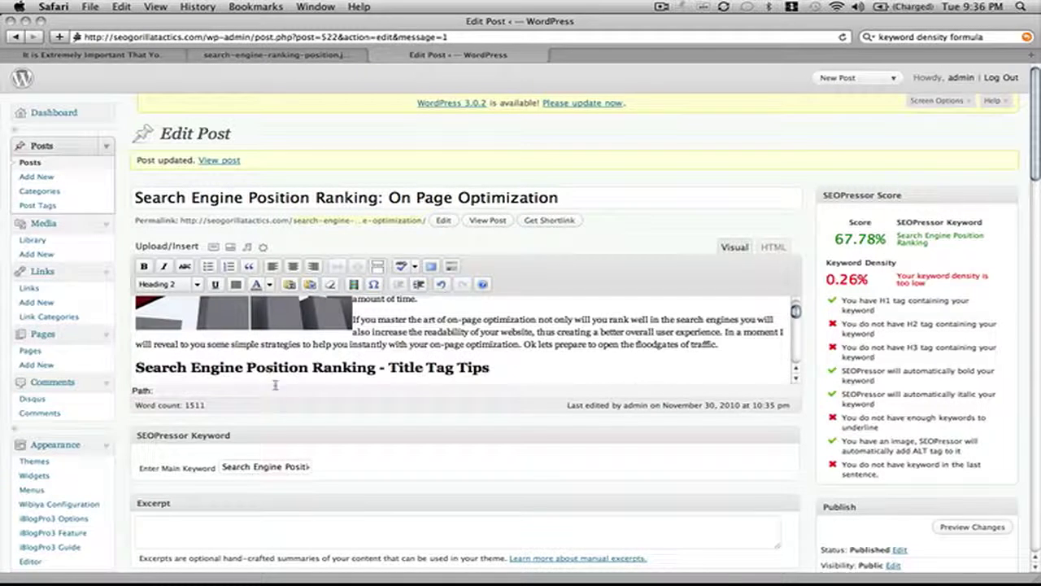
pyautogui.scroll(-4, 371, 384)
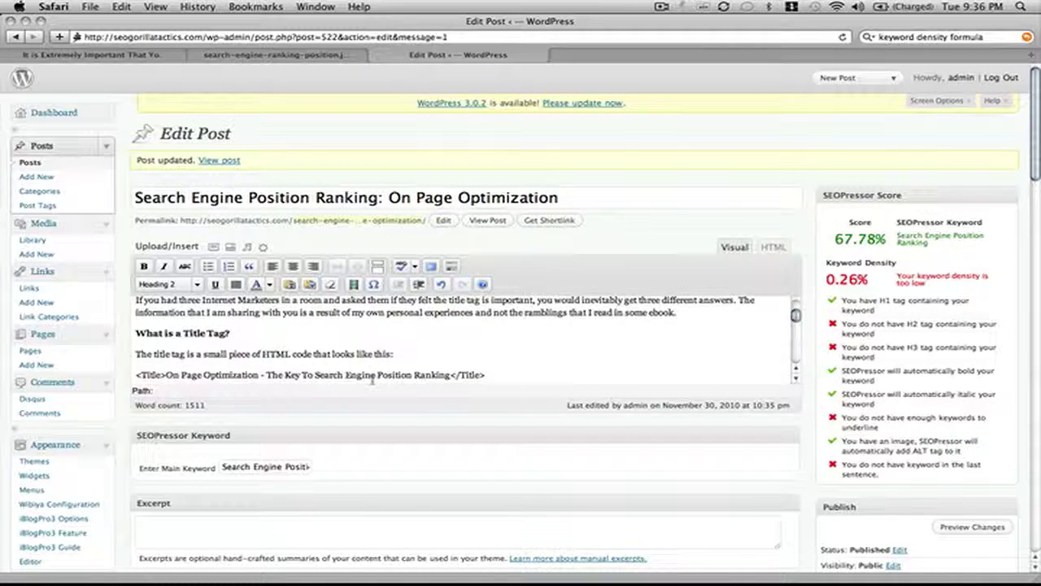
pyautogui.scroll(-5, 371, 380)
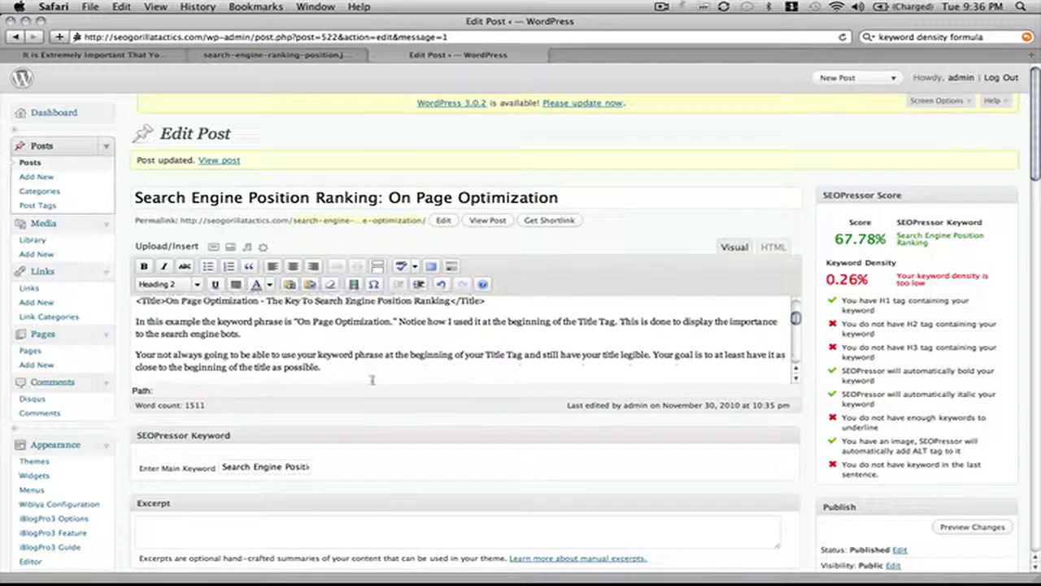
pyautogui.scroll(-4, 372, 381)
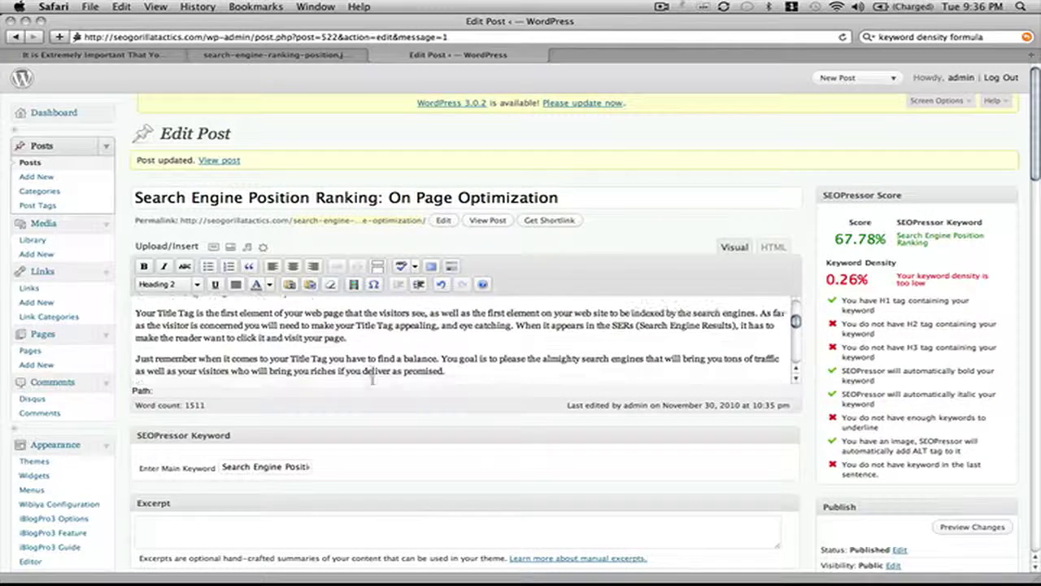
pyautogui.scroll(-4, 371, 381)
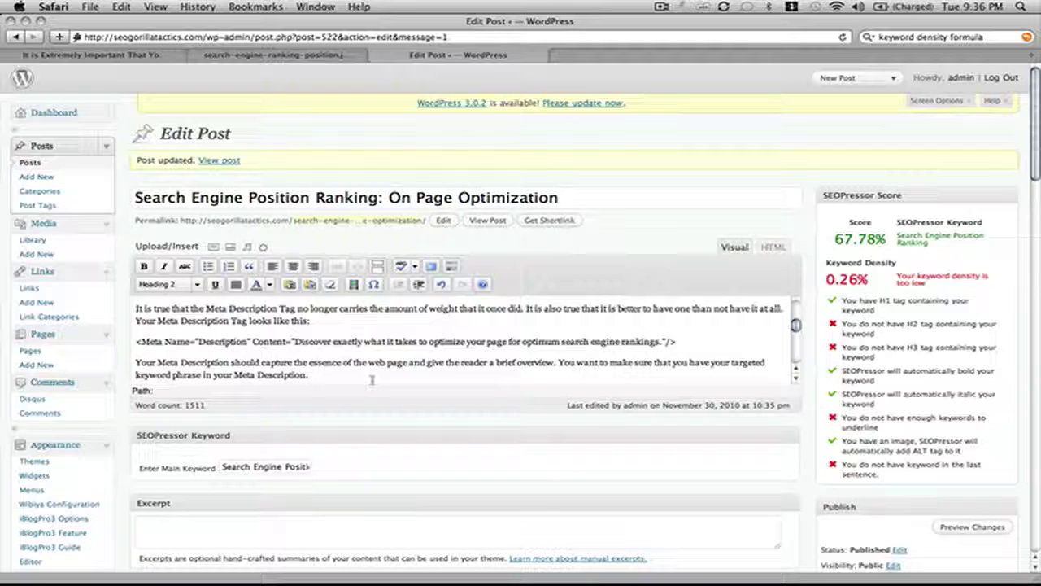
pyautogui.scroll(-3, 372, 380)
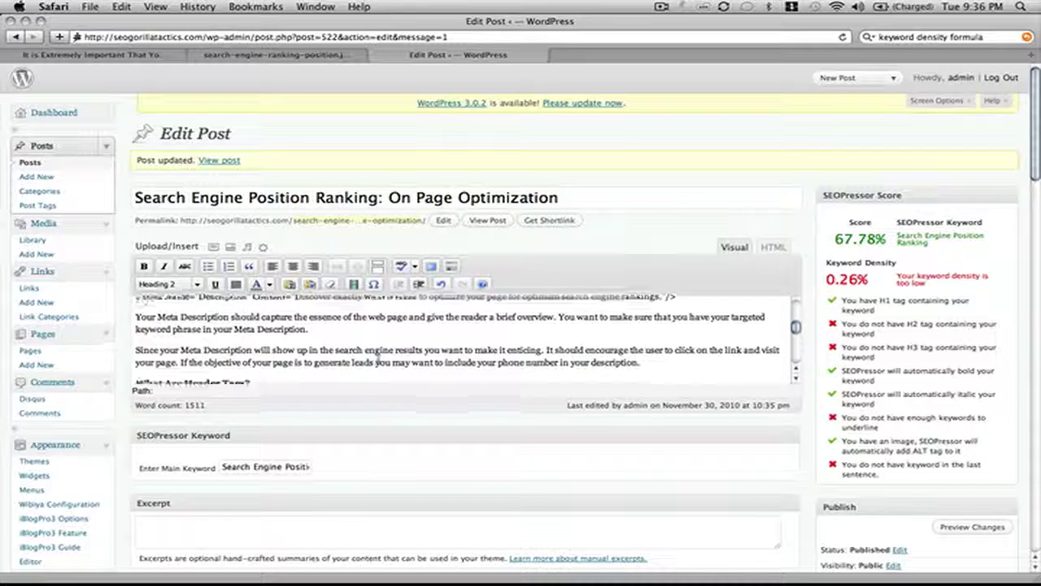
pyautogui.scroll(-4, 376, 357)
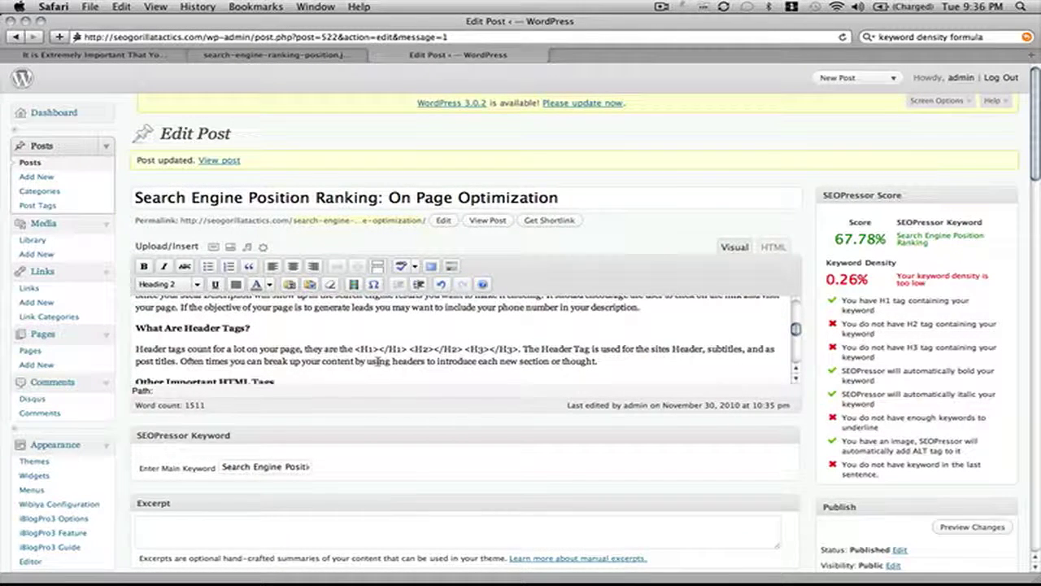
pyautogui.scroll(-1, 377, 361)
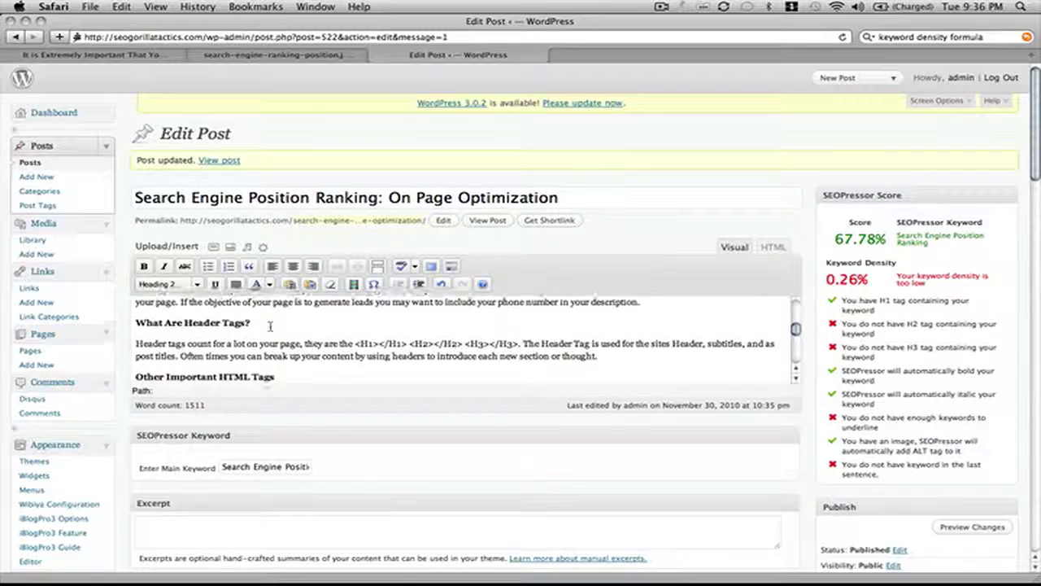
pyautogui.scroll(-2, 277, 335)
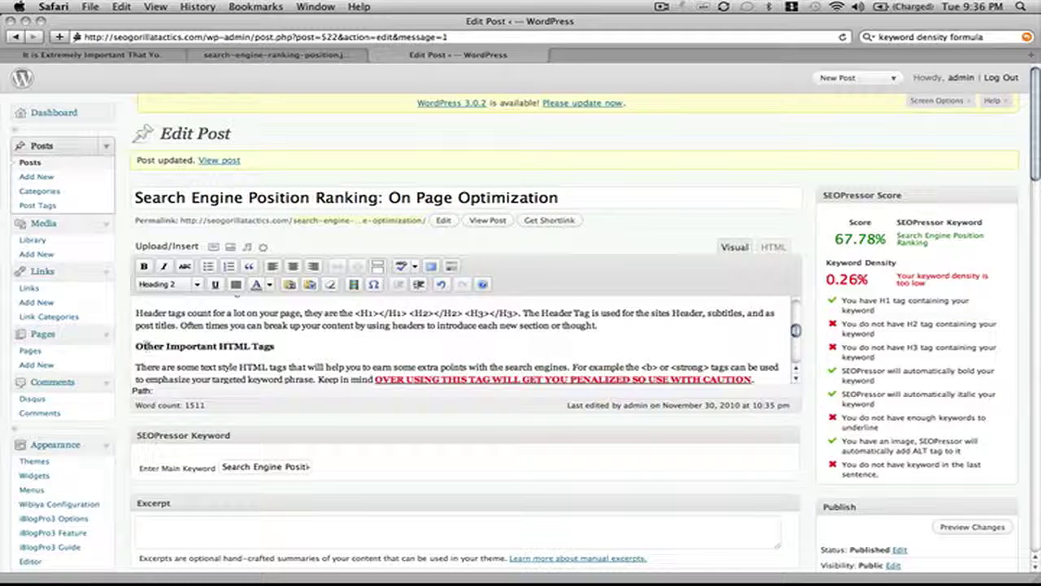
# Rename the subheading 'Search Engine Position Ranking: More Important HTML Tags' and format it Heading 3.
pyautogui.click(136, 345)
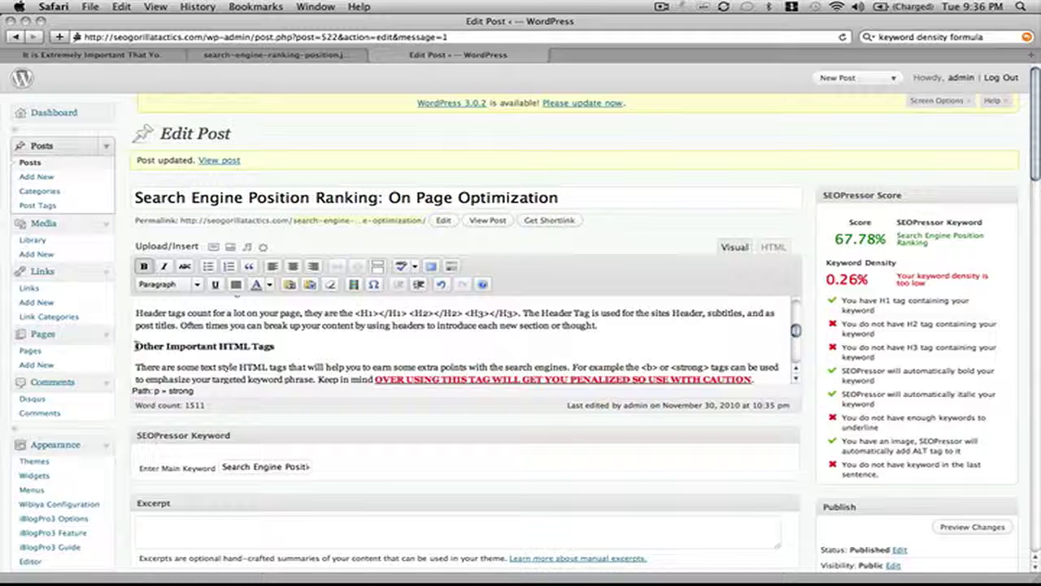
pyautogui.write('Search ')
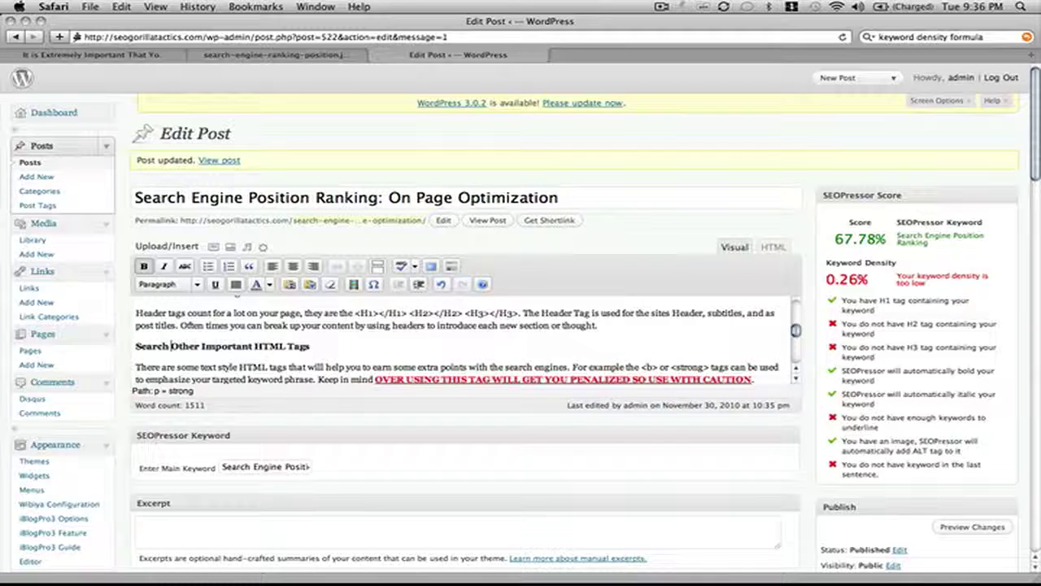
pyautogui.write('Engine Pos')
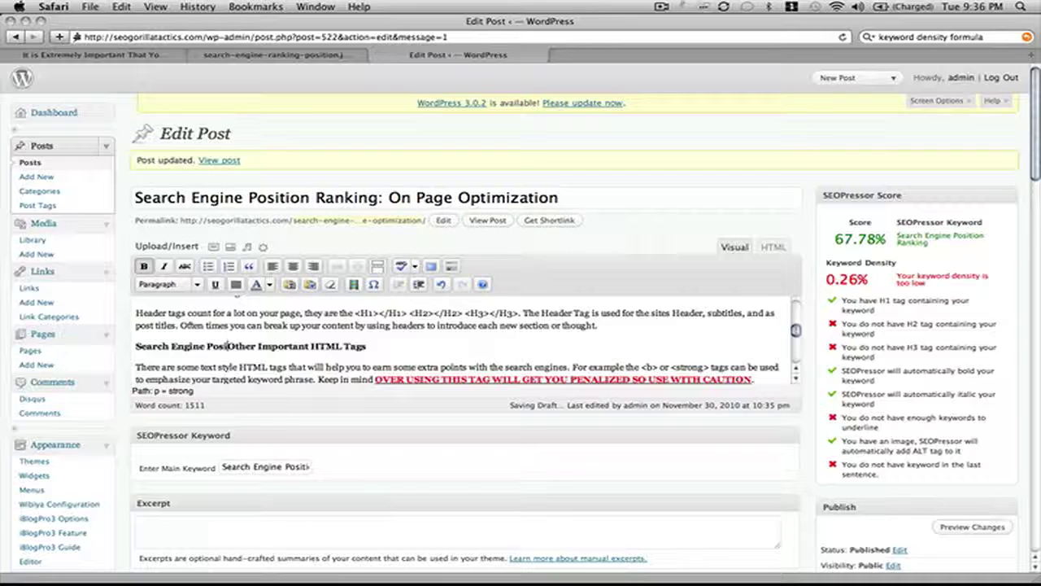
pyautogui.write('ition Ran')
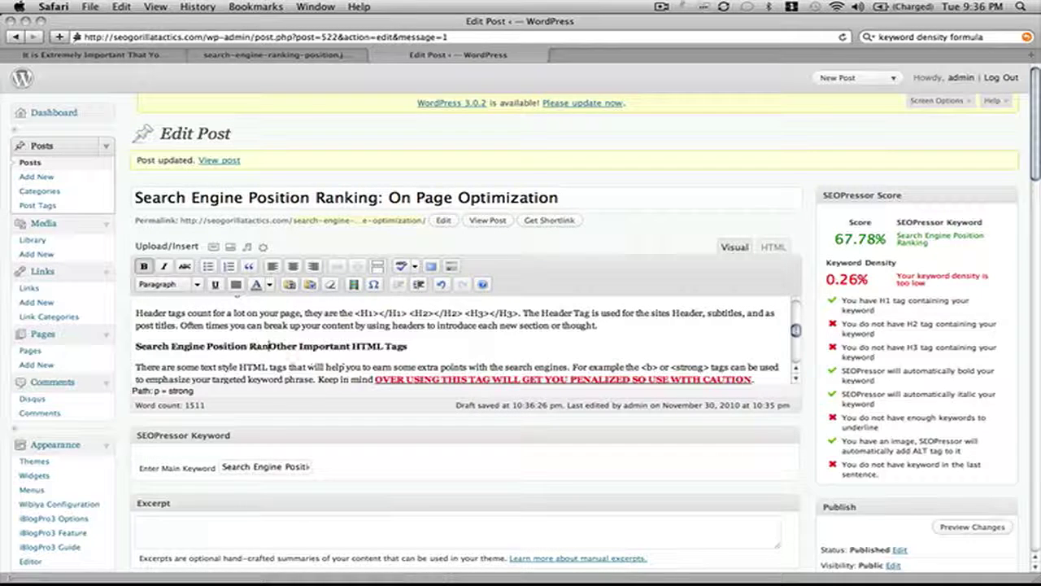
pyautogui.write('king: ')
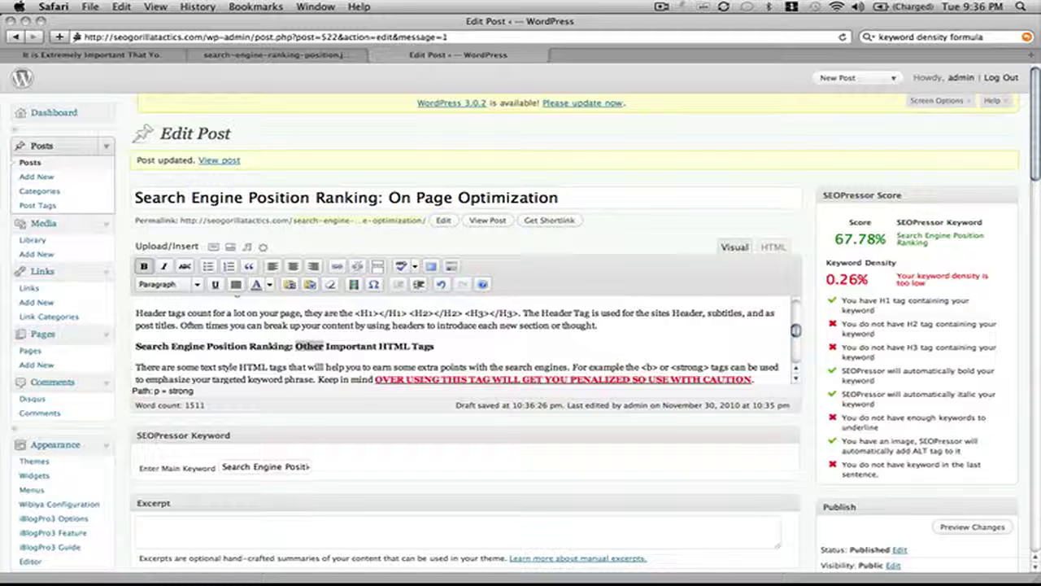
pyautogui.write('More')
pyautogui.press('End')
pyautogui.hotkey('shift', 'Home')
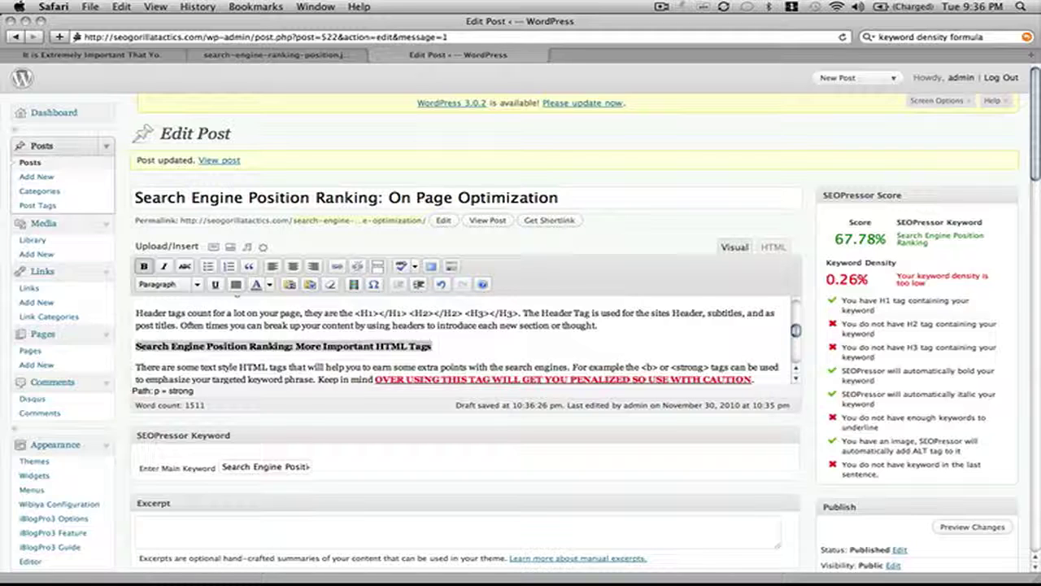
pyautogui.click(196, 284)
pyautogui.scroll(-2, 183, 333)
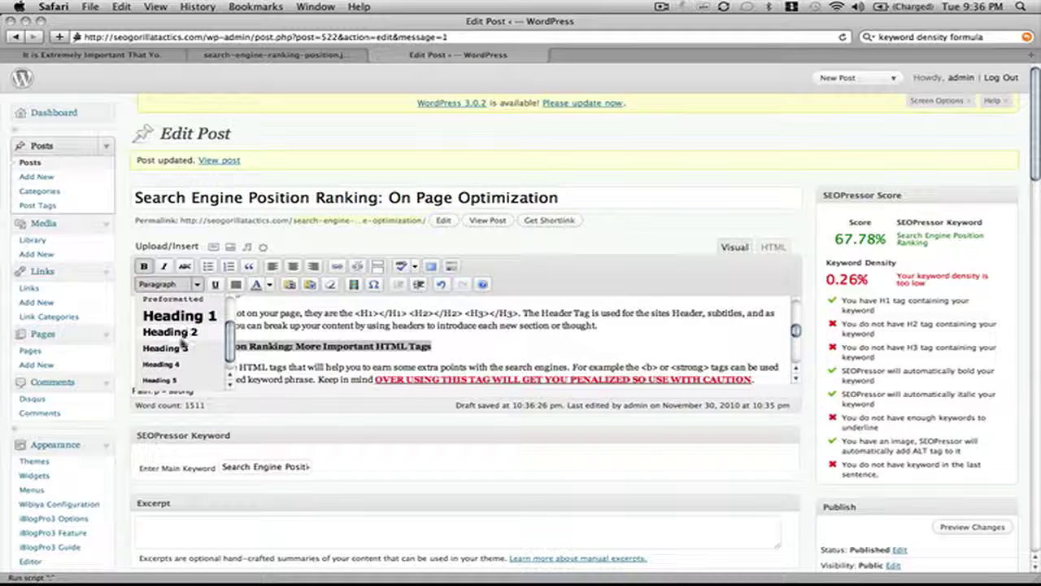
pyautogui.click(167, 350)
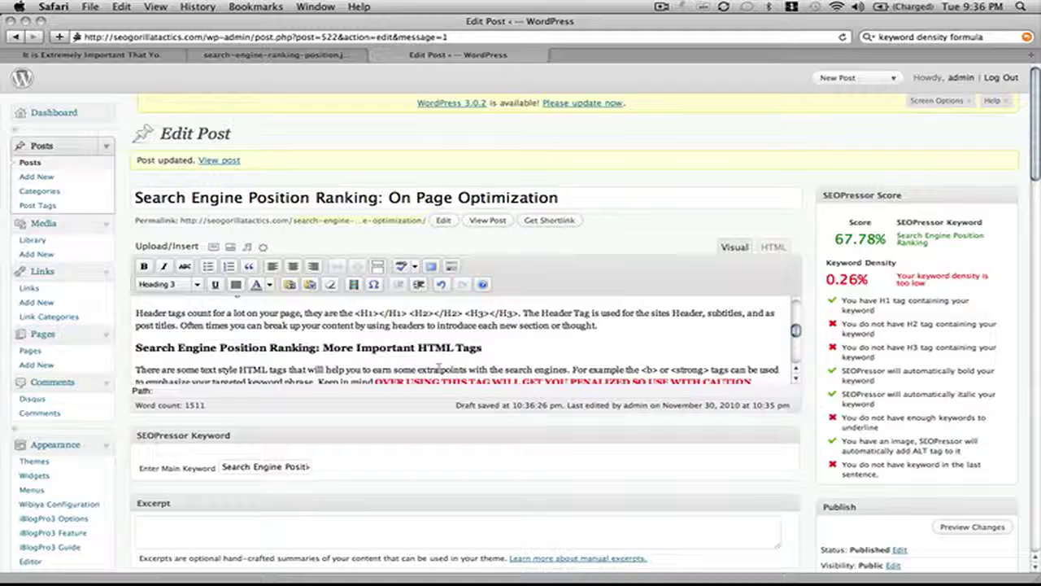
pyautogui.scroll(-5, 439, 358)
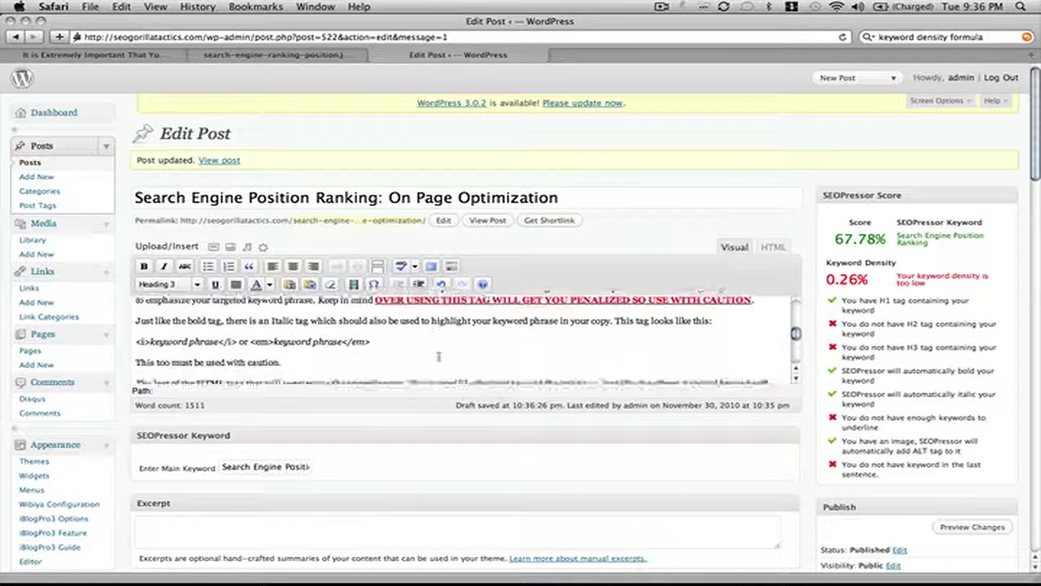
pyautogui.scroll(-5, 889, 421)
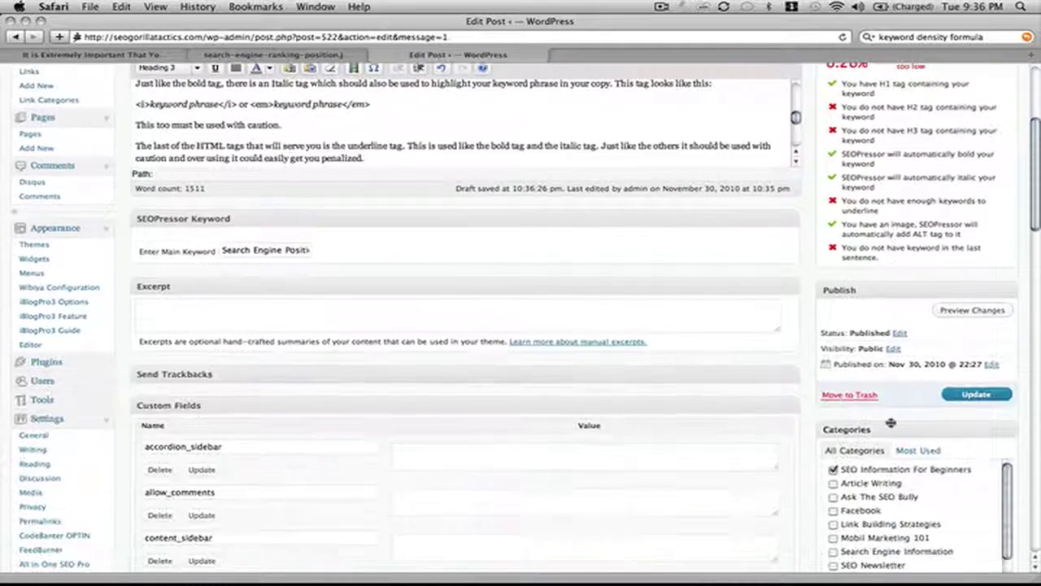
# Update the post, raising the SEOPressor score to 82.22% with 0.32% keyword density.
pyautogui.click(968, 395)
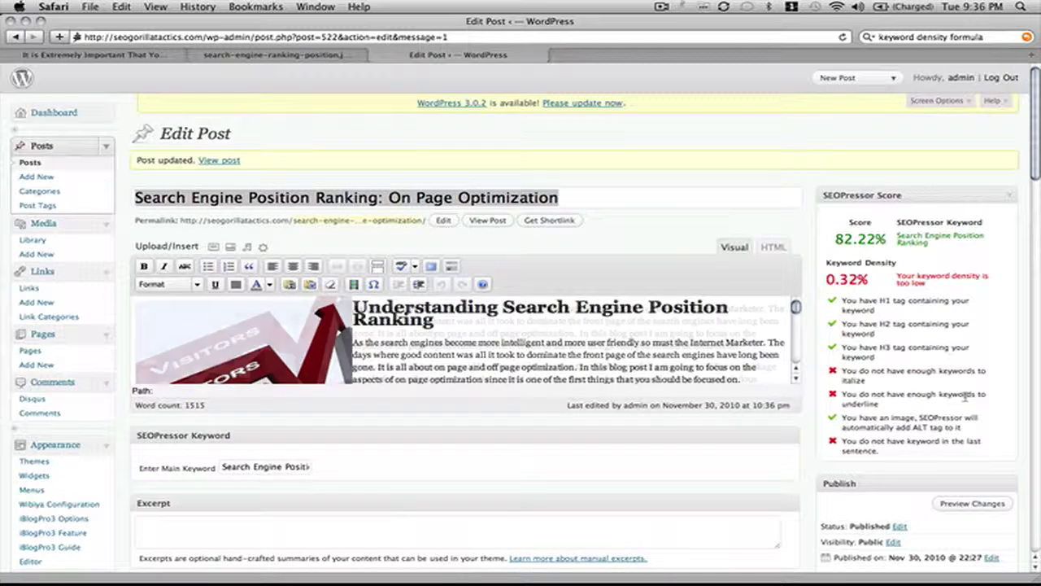
pyautogui.scroll(-2, 435, 336)
pyautogui.click(436, 336)
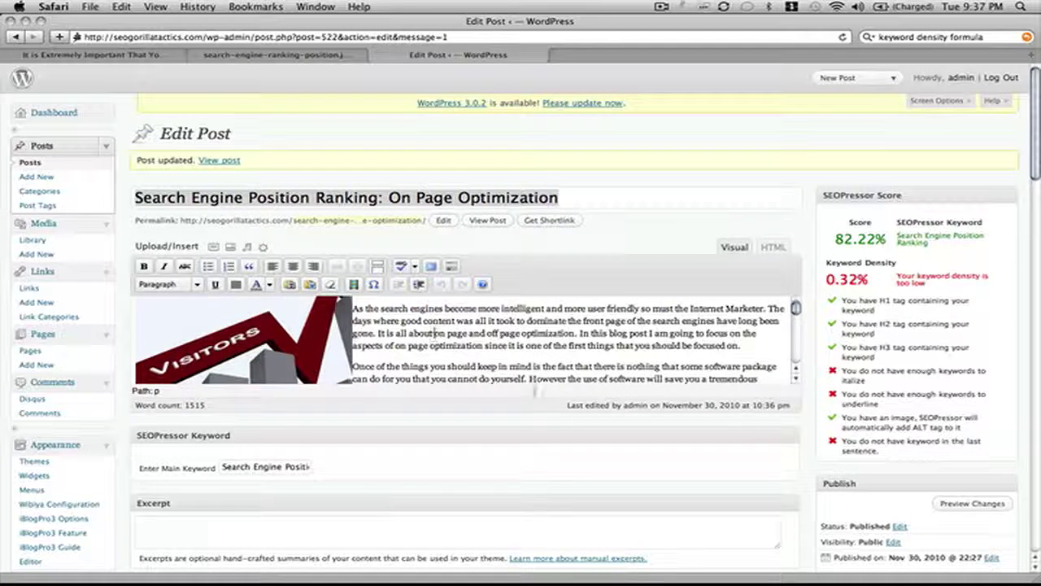
# Insert 'search engine position ranking and' after 'It is all about' in the intro and correct 'as well as'.
pyautogui.write('search engin')
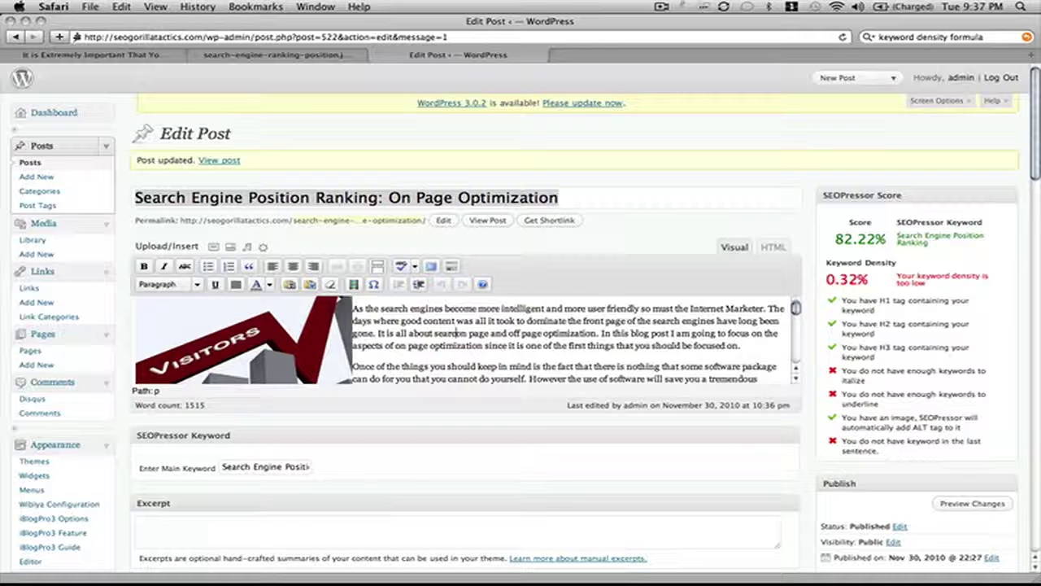
pyautogui.write('e position')
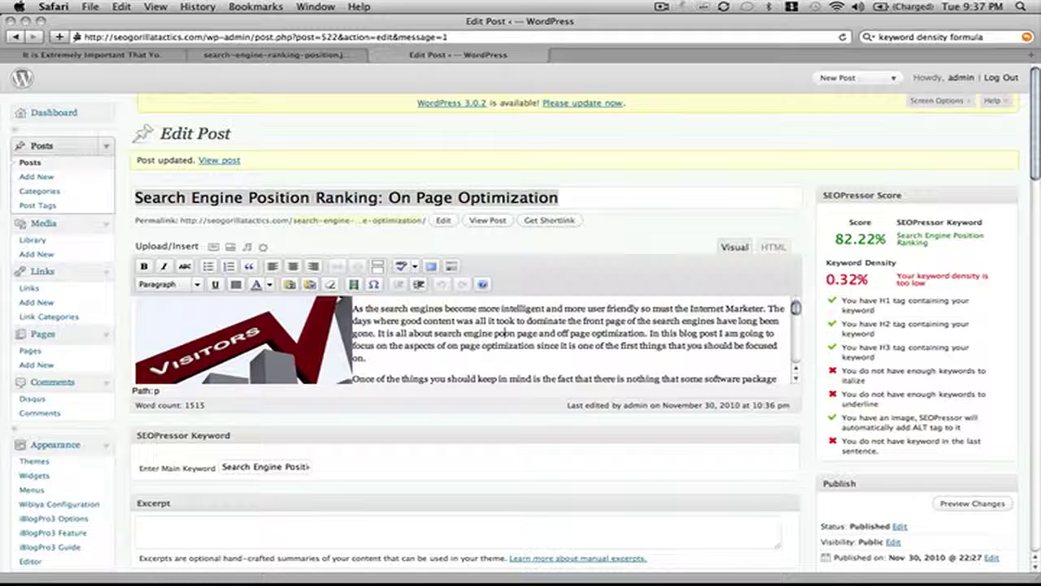
pyautogui.write(' ranking and o')
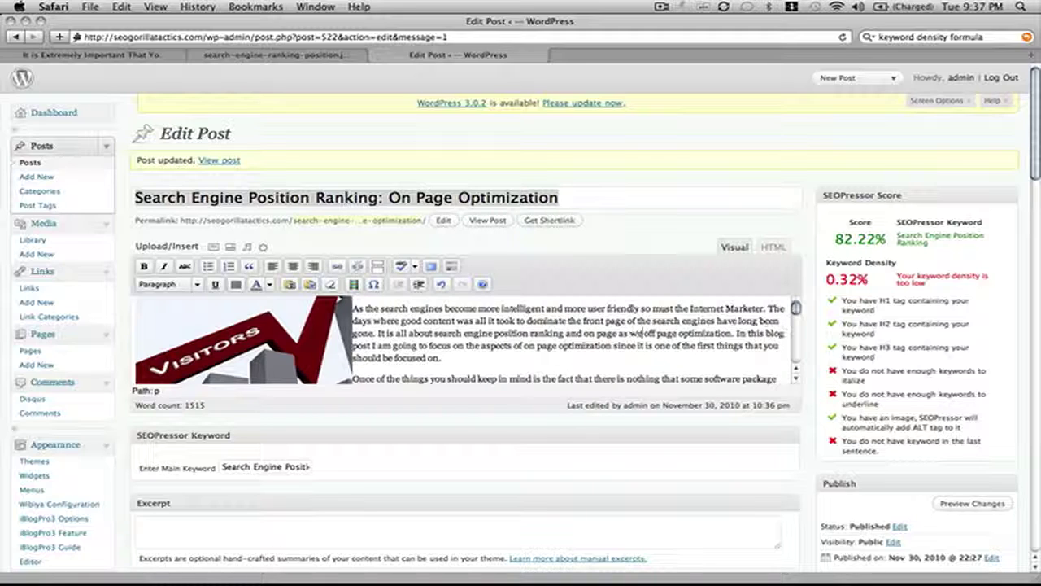
pyautogui.write('ell as')
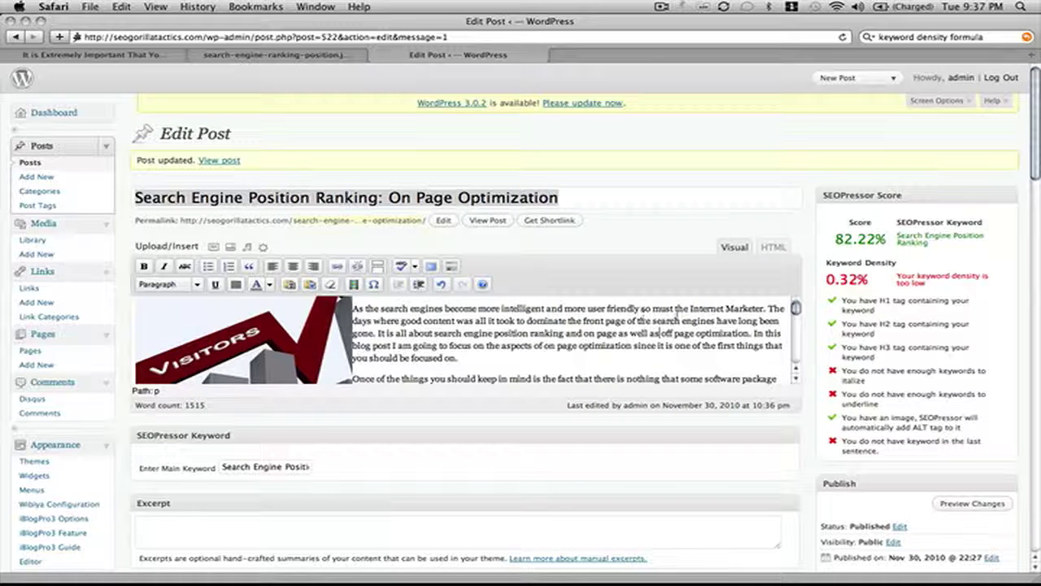
pyautogui.scroll(-10, 698, 338)
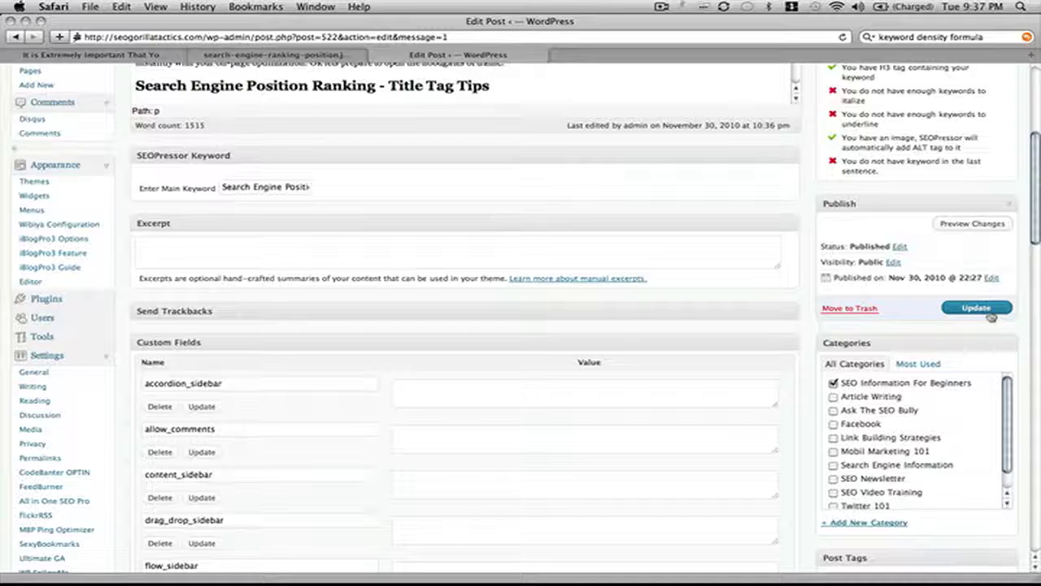
# Update the post with the revised intro sentence, then scroll down to the end of the post.
pyautogui.click(989, 313)
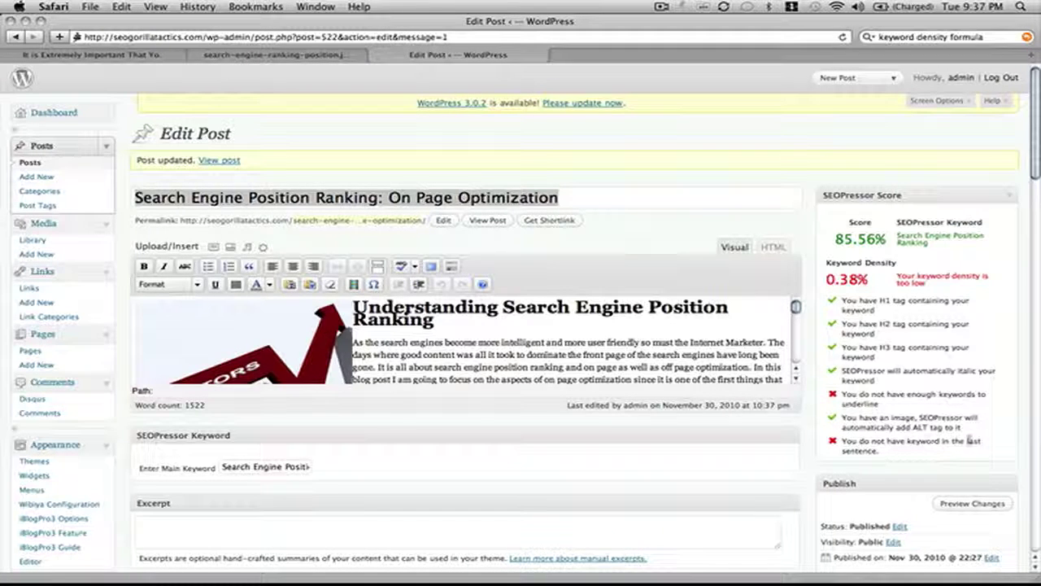
pyautogui.scroll(-20, 636, 360)
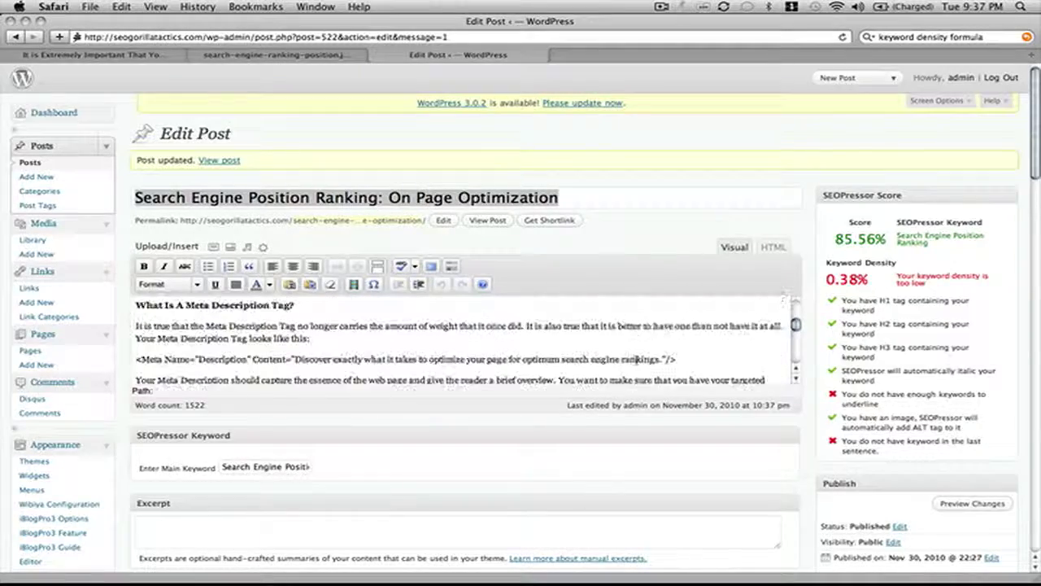
pyautogui.scroll(-15, 636, 360)
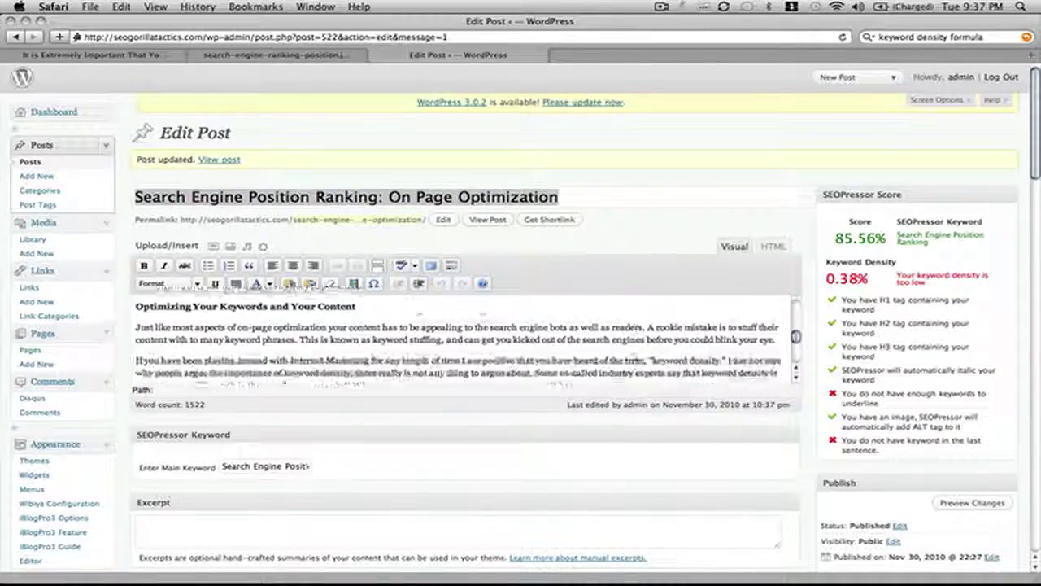
pyautogui.scroll(-15, 636, 355)
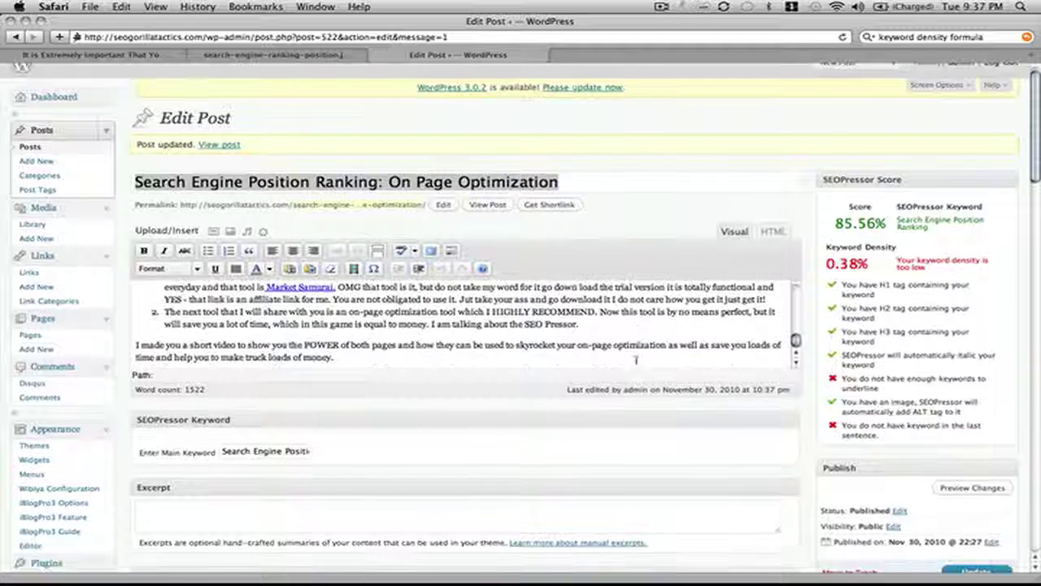
# Add a closing paragraph inviting comments on this search engine position ranking blog post and update.
pyautogui.click(472, 365)
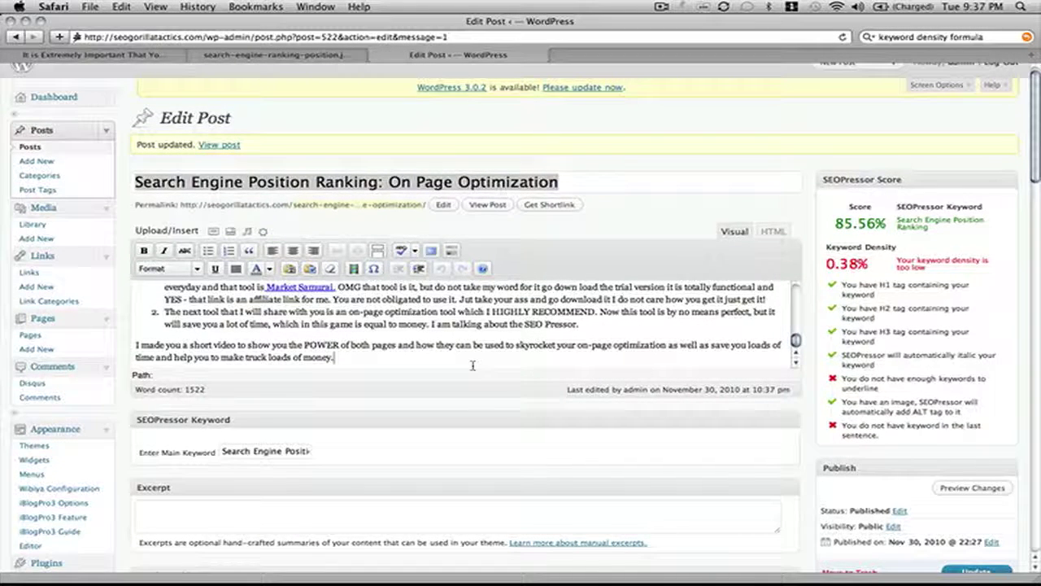
pyautogui.press('Return')
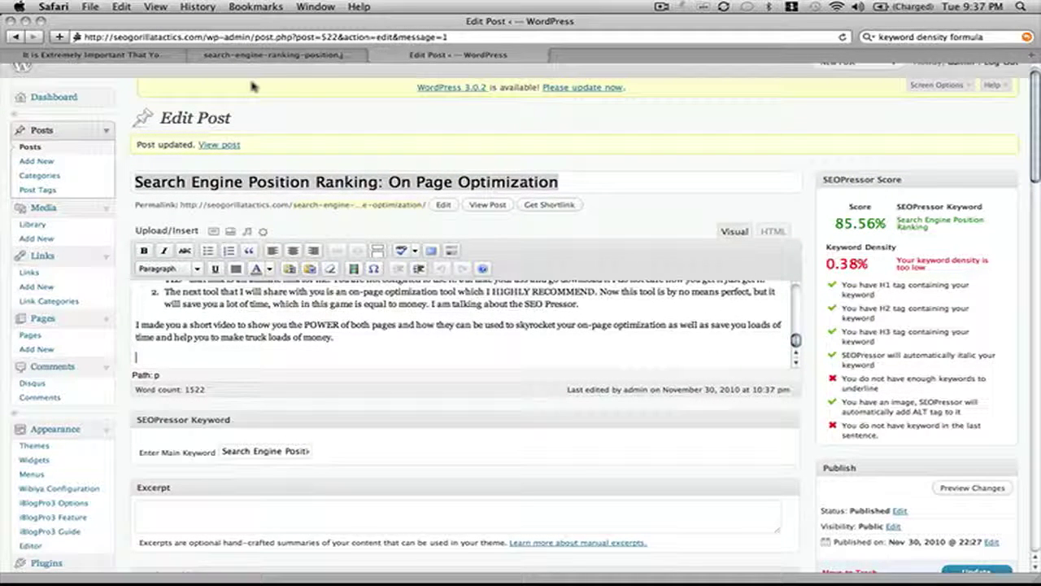
pyautogui.write('Please le')
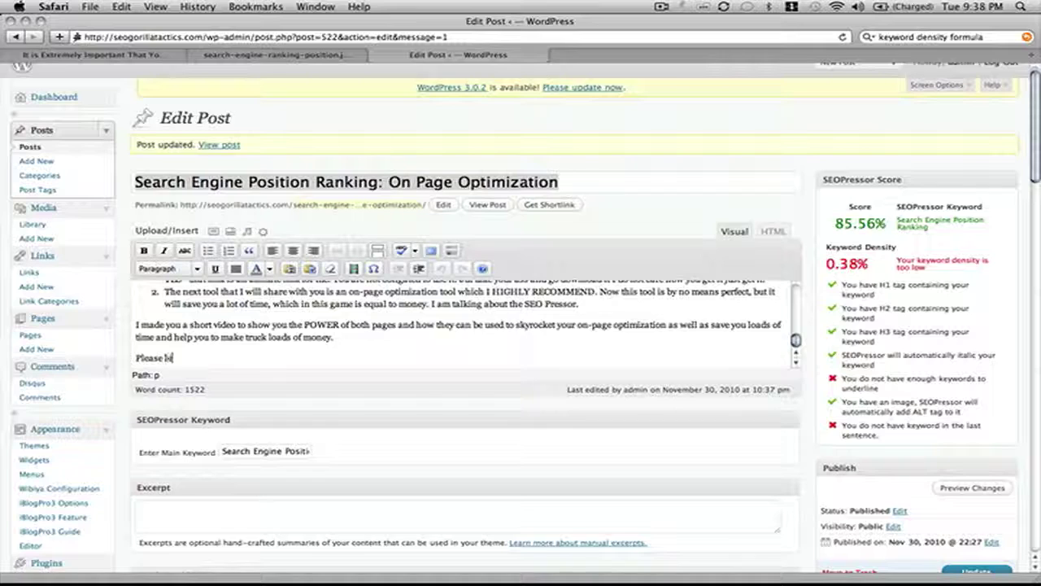
pyautogui.write('ave your comments meg')
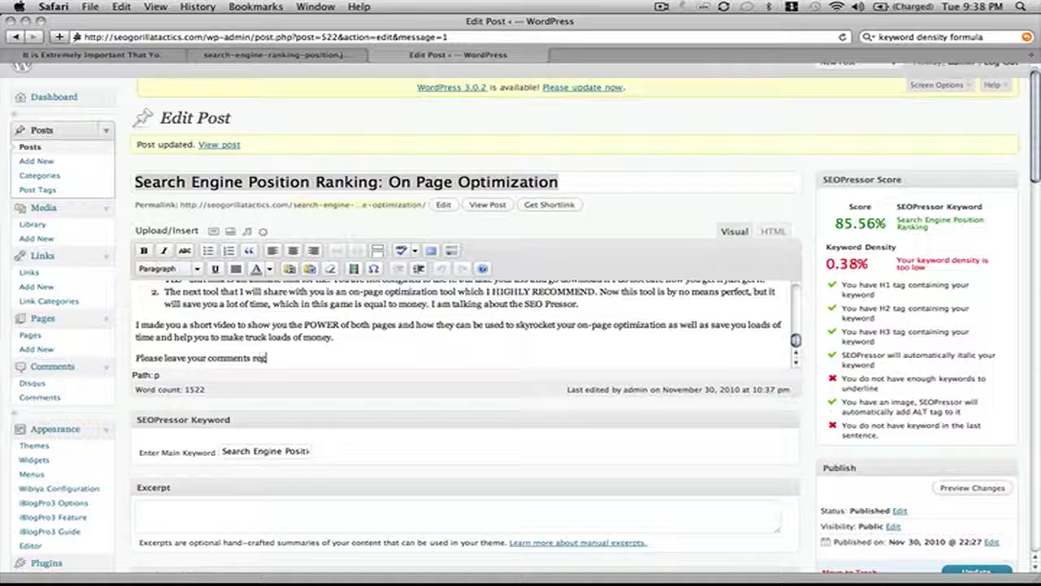
pyautogui.write('arding this search engine')
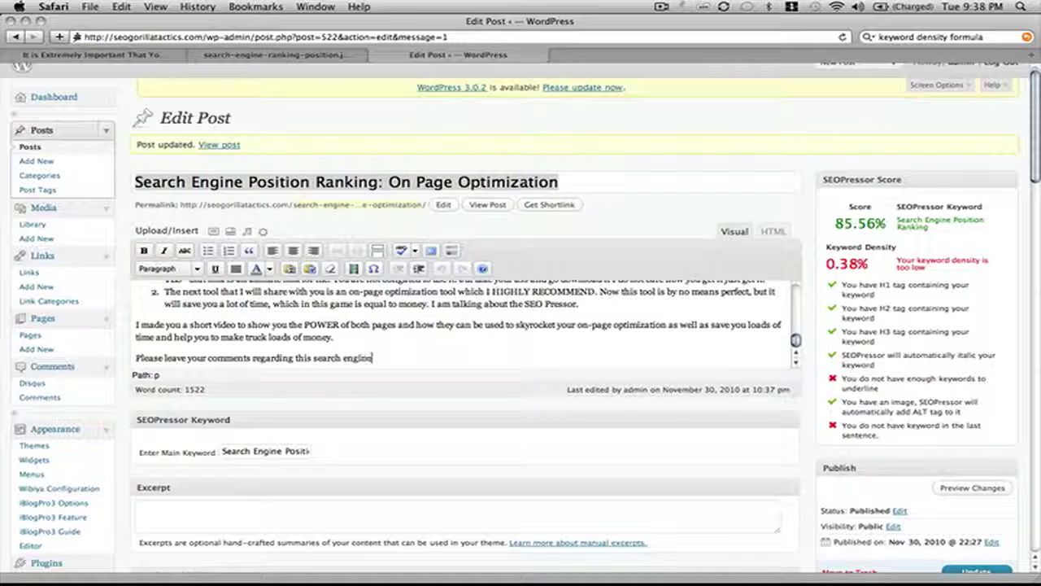
pyautogui.write(' position ranking ')
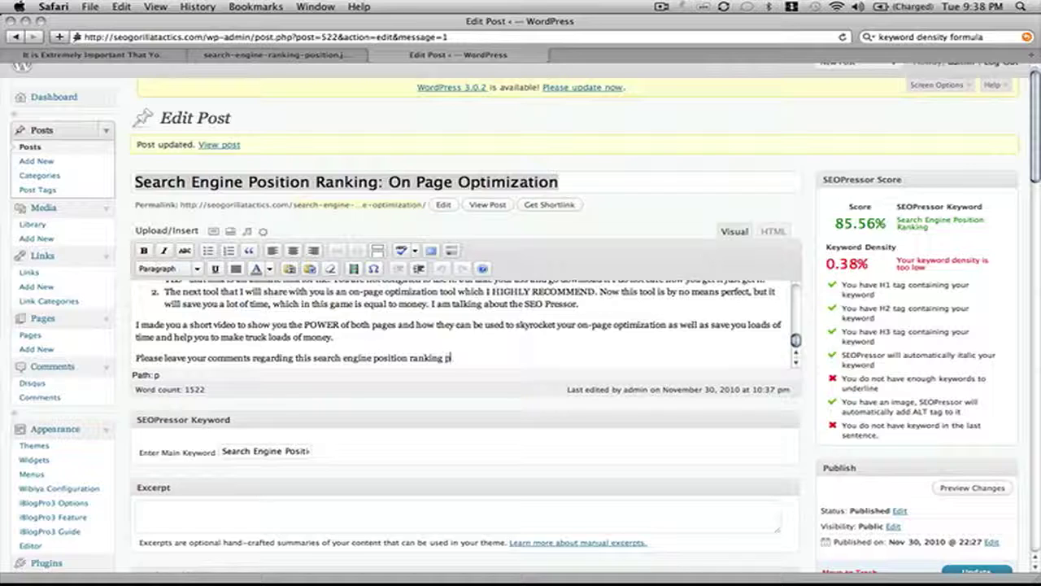
pyautogui.write('blog post.')
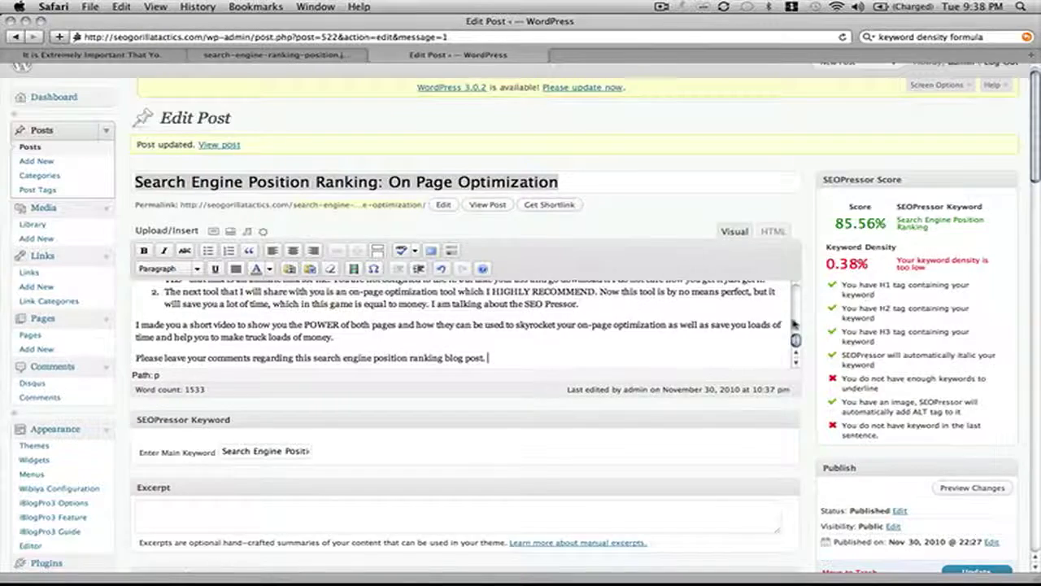
pyautogui.scroll(-4, 956, 404)
pyautogui.click(974, 440)
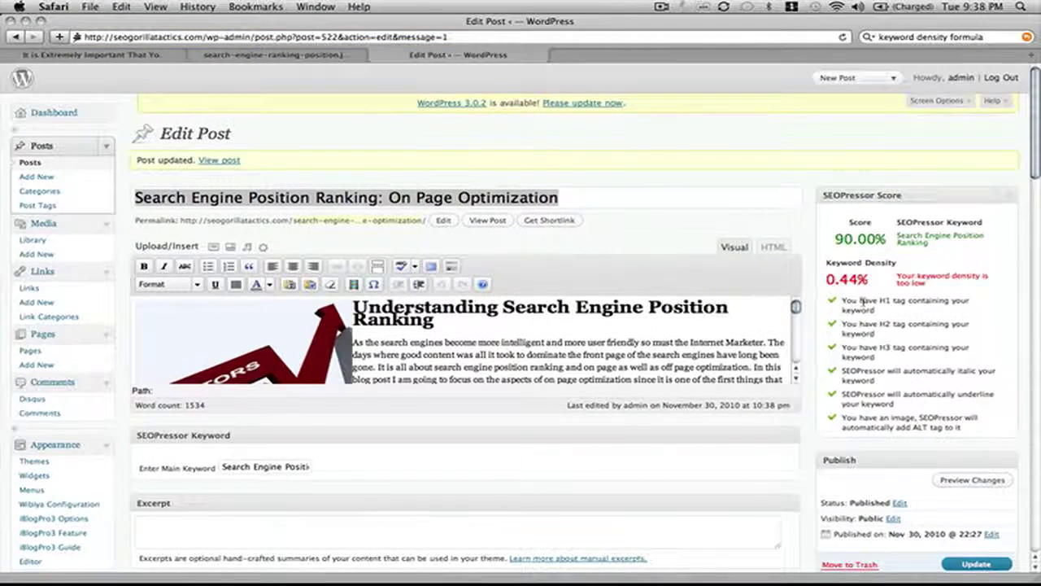
# Review the 1534-word post against SEOPressor's 90.00% score and 0.44% keyword density.
pyautogui.scroll(-1, 862, 306)
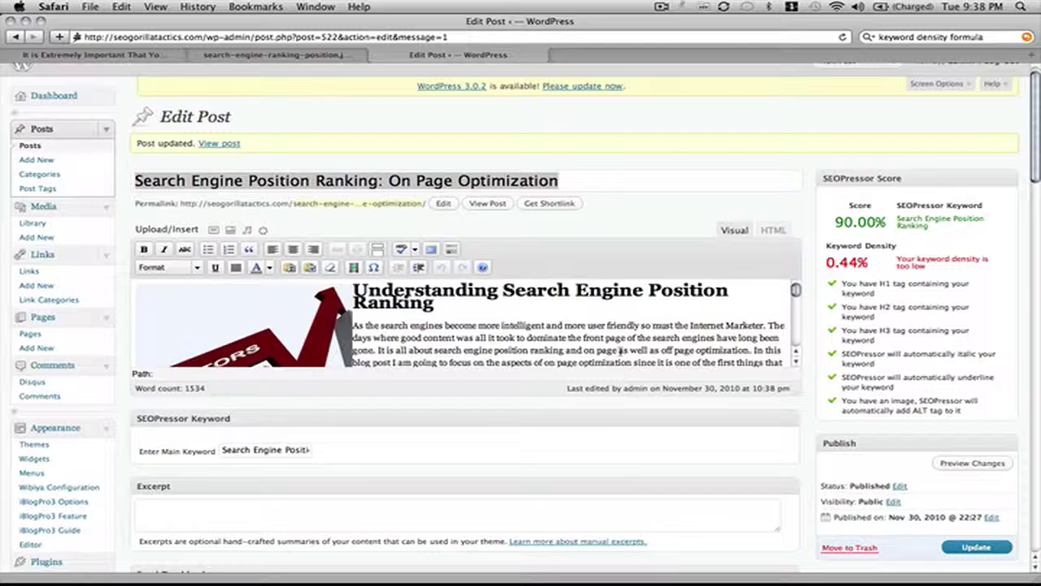
pyautogui.scroll(-5, 620, 348)
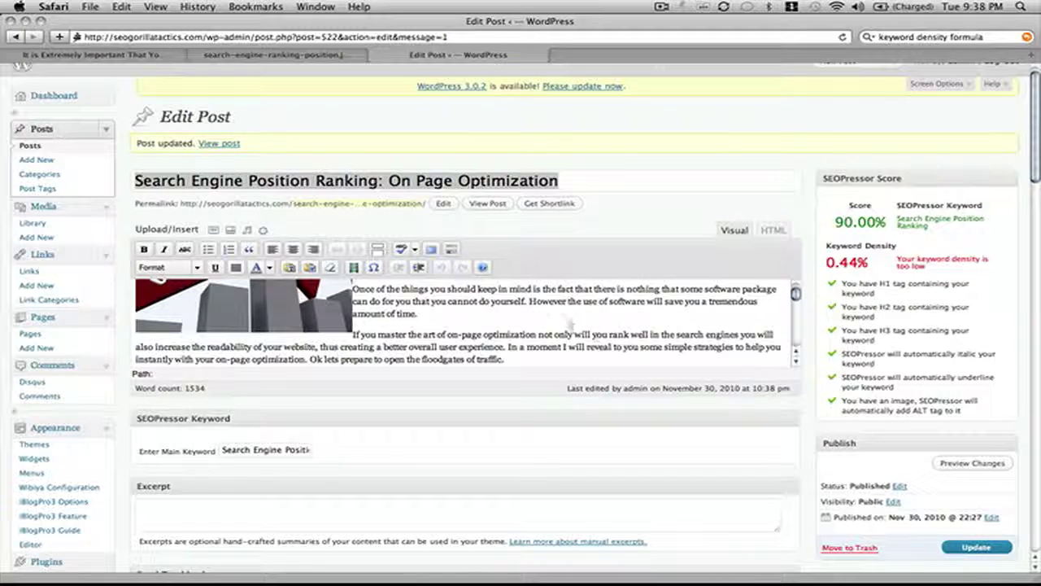
pyautogui.scroll(-5, 575, 323)
pyautogui.scroll(-5, 574, 323)
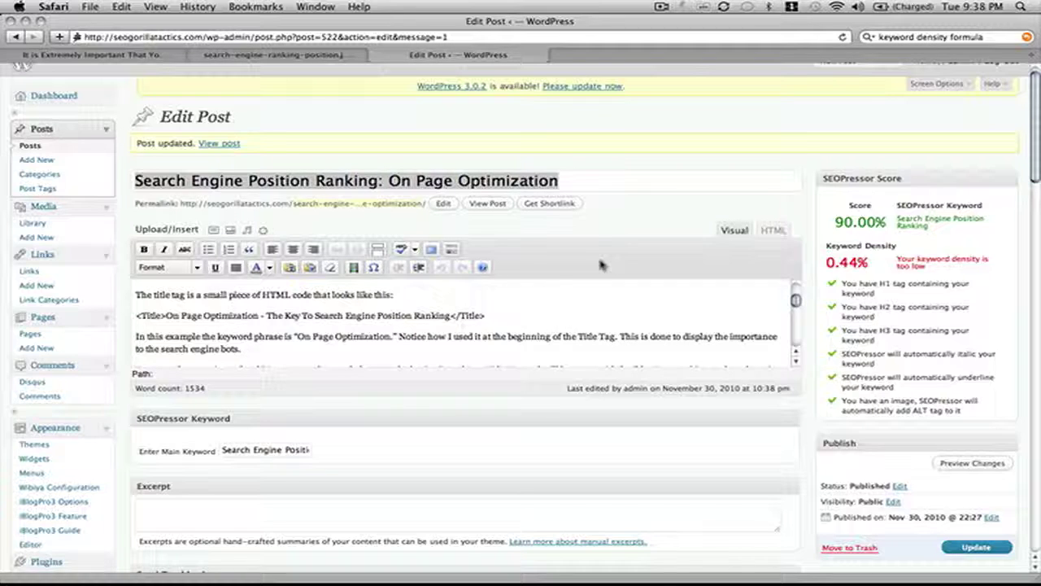
pyautogui.click(450, 315)
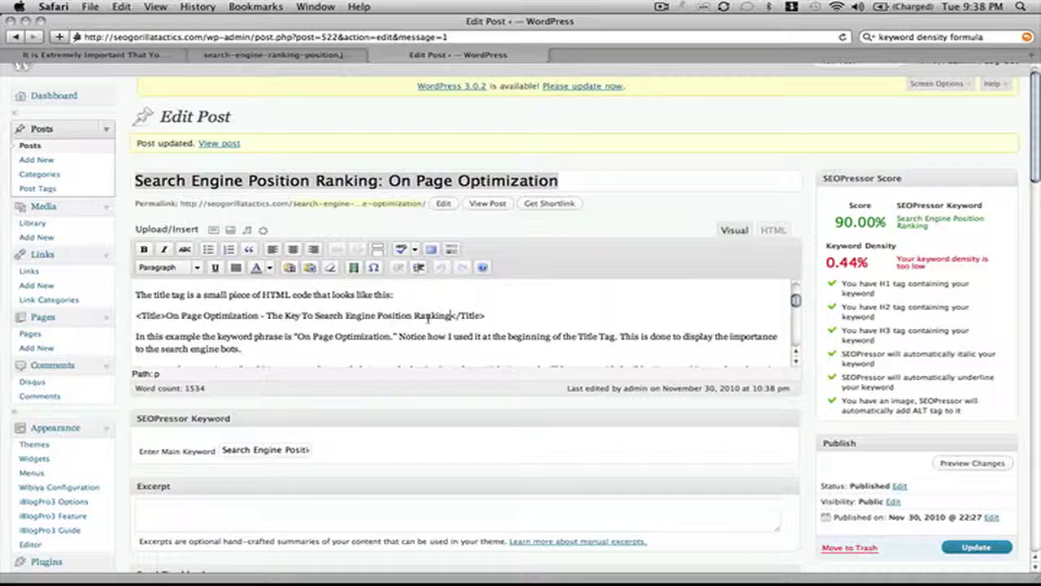
pyautogui.scroll(-3, 422, 323)
pyautogui.scroll(-6, 428, 318)
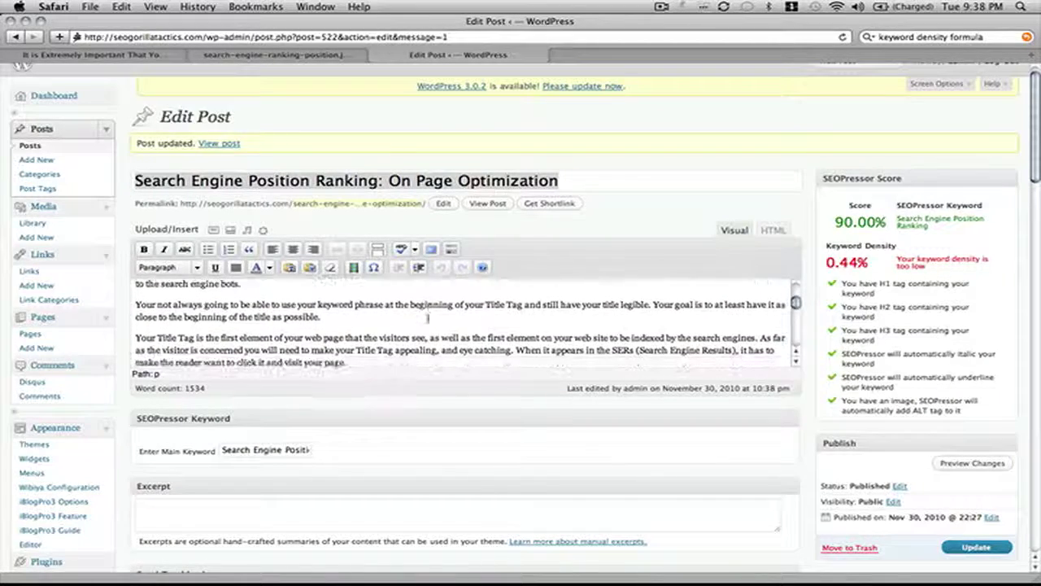
pyautogui.scroll(-3, 427, 319)
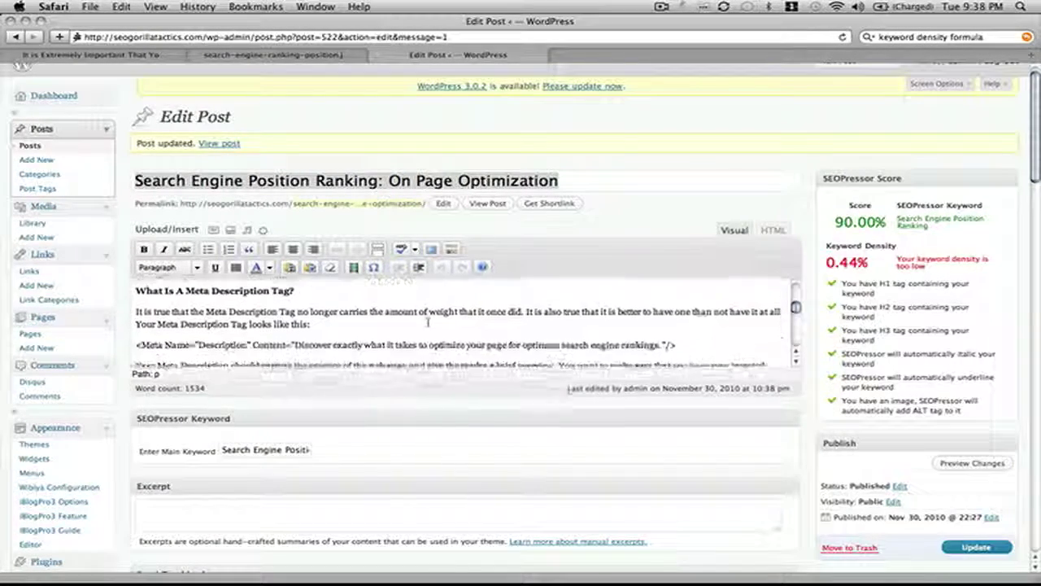
pyautogui.scroll(-3, 429, 330)
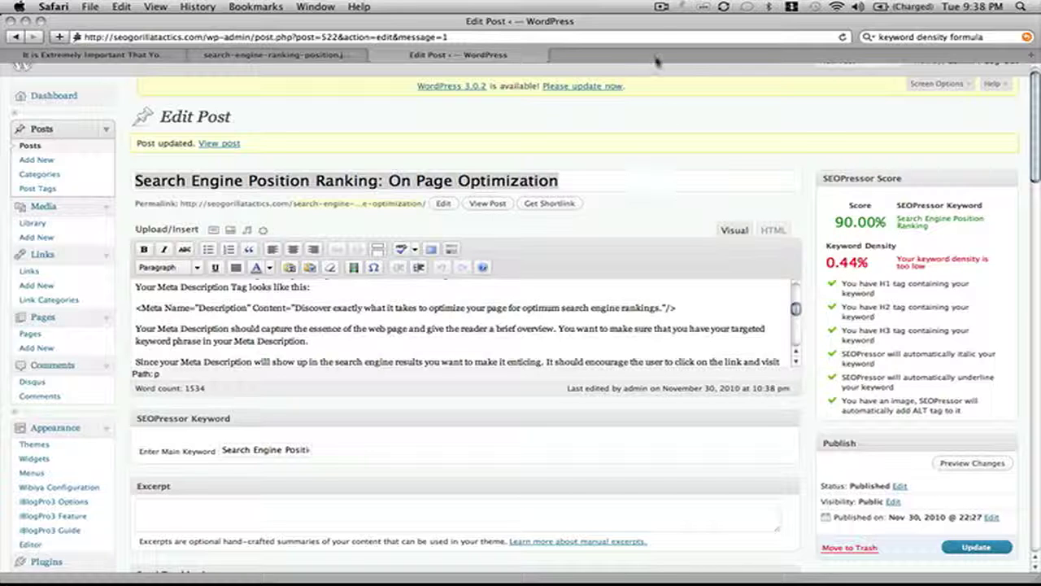
pyautogui.click(661, 7)
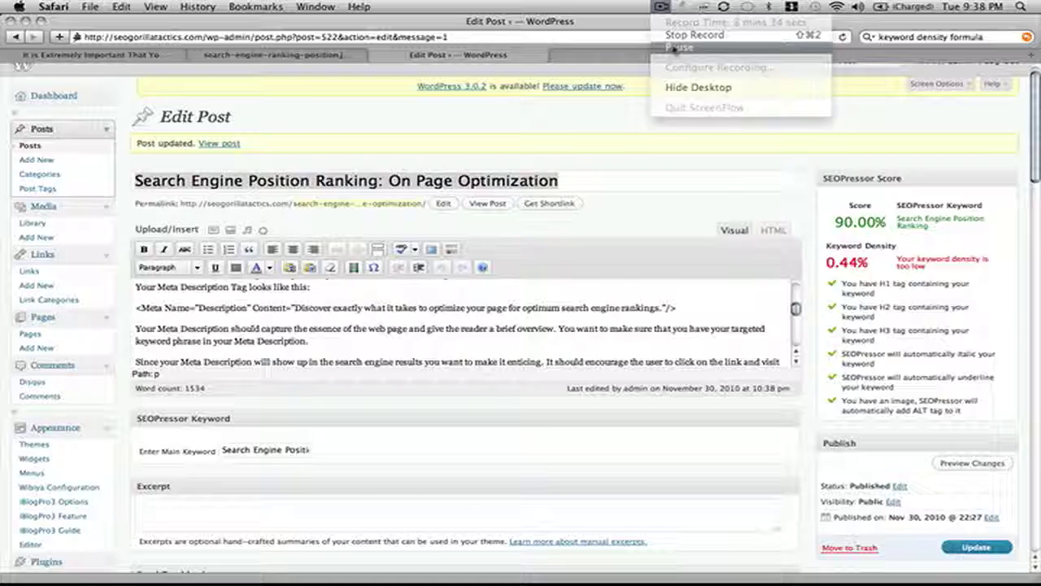
# View the updated post, scored 93.33% with 1.09% density, live on the SEO Gorilla Tactics blog.
pyautogui.click(680, 47)
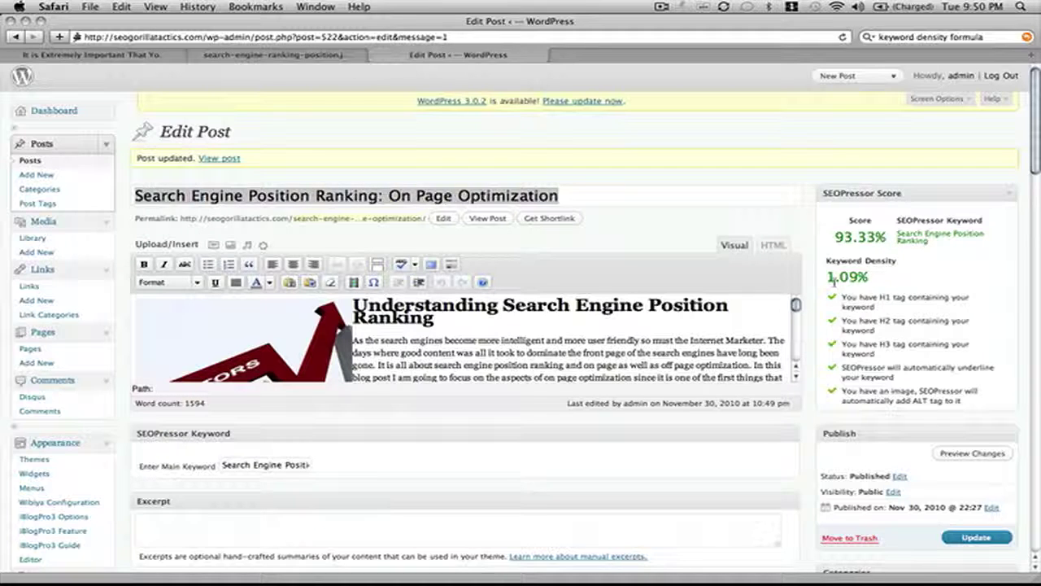
pyautogui.scroll(-1, 868, 285)
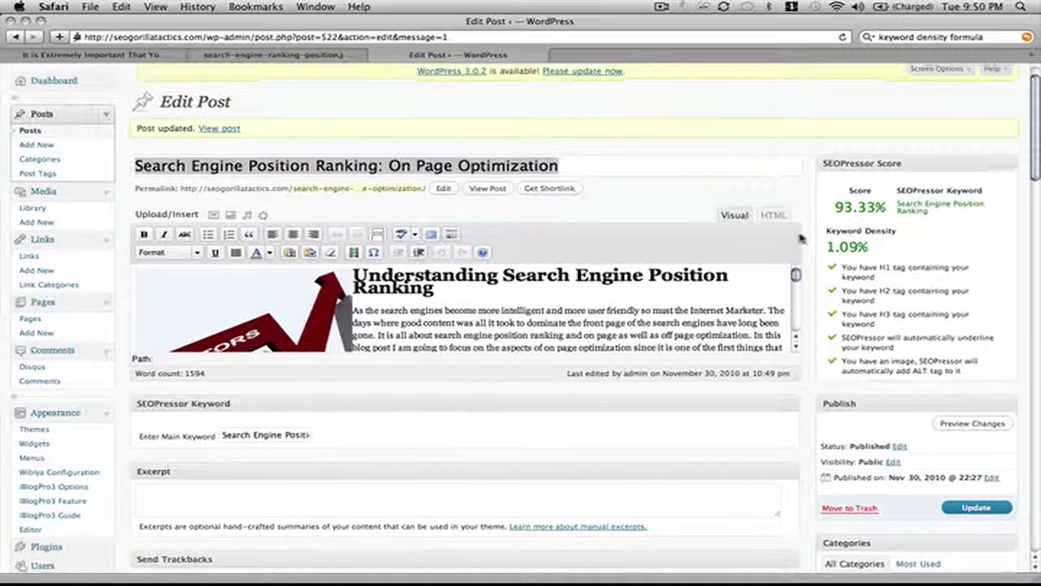
pyautogui.scroll(1, 801, 237)
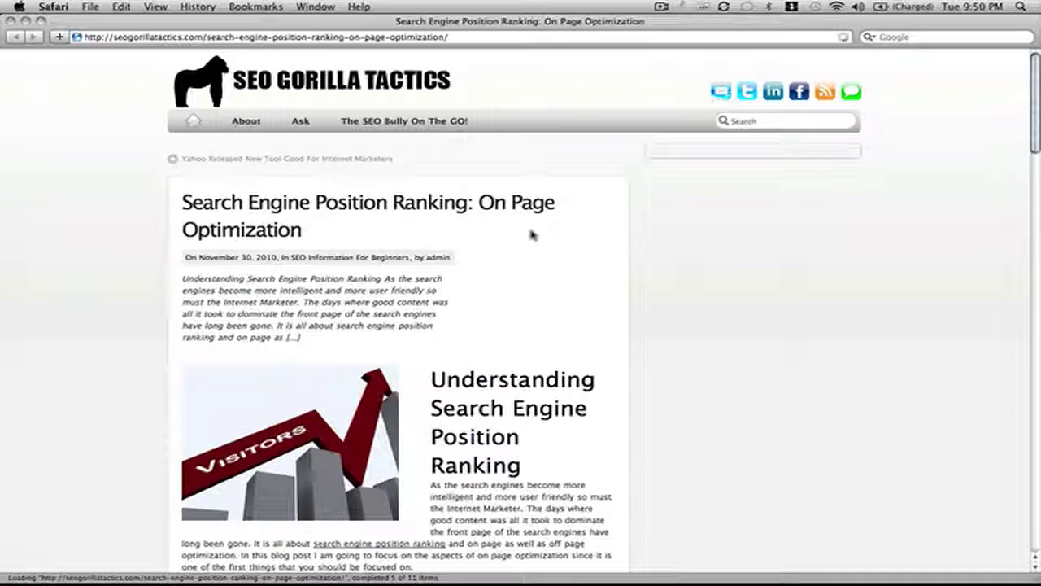
pyautogui.scroll(-10, 575, 254)
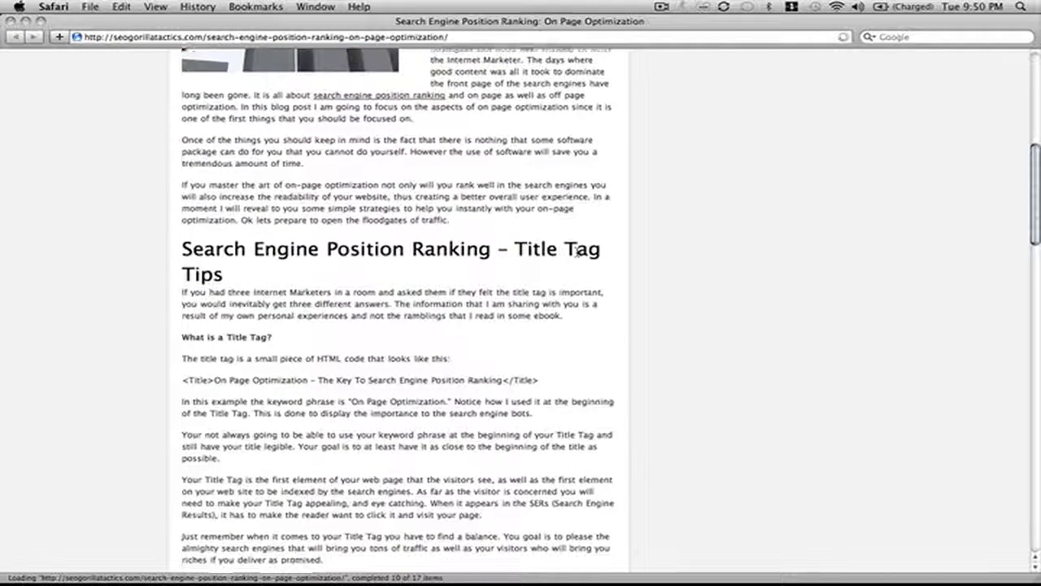
pyautogui.scroll(-20, 574, 254)
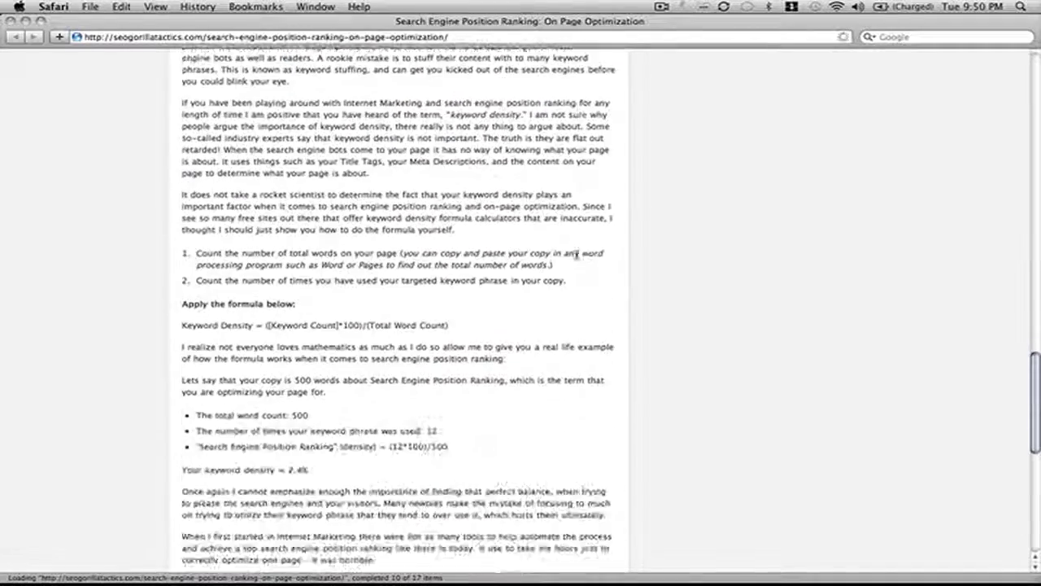
pyautogui.scroll(-12, 576, 255)
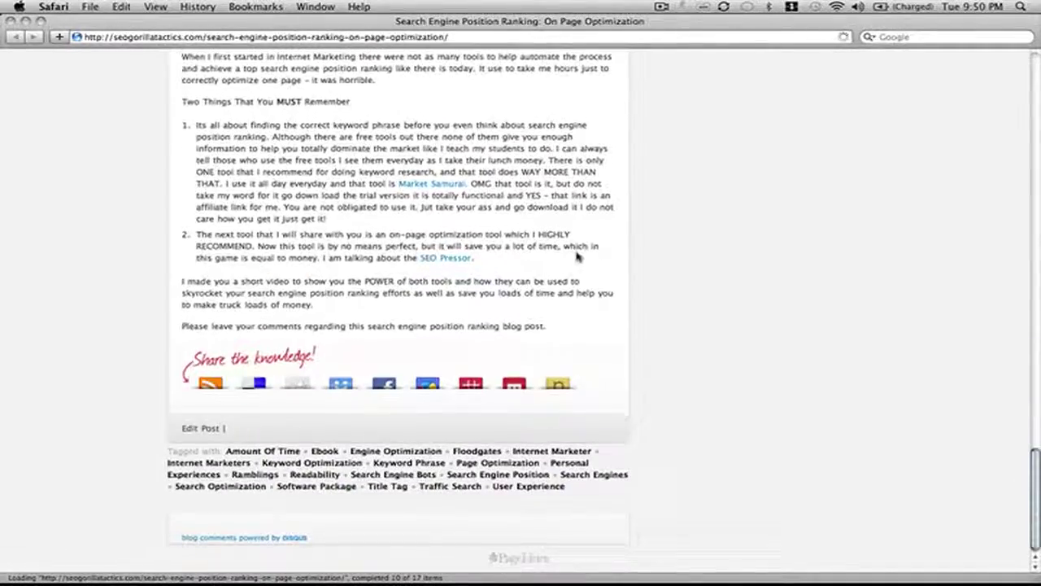
pyautogui.scroll(15, 576, 256)
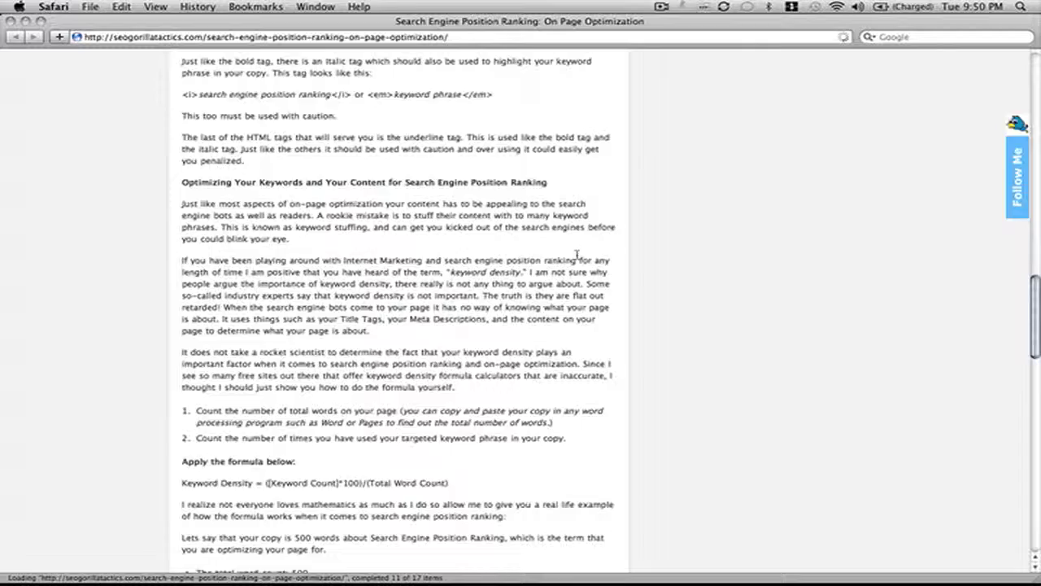
pyautogui.scroll(20, 576, 256)
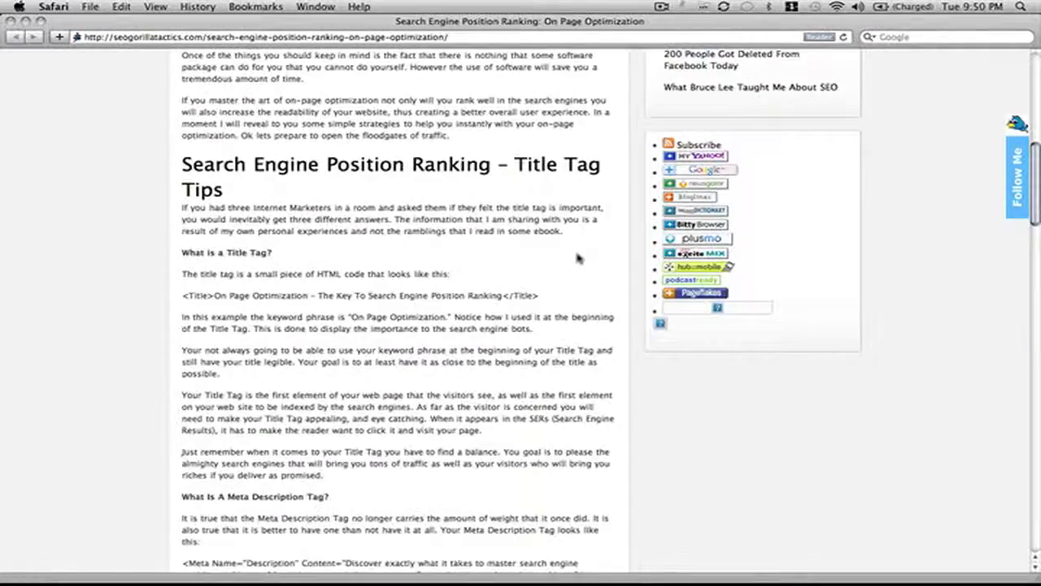
pyautogui.scroll(5, 577, 258)
pyautogui.scroll(5, 577, 258)
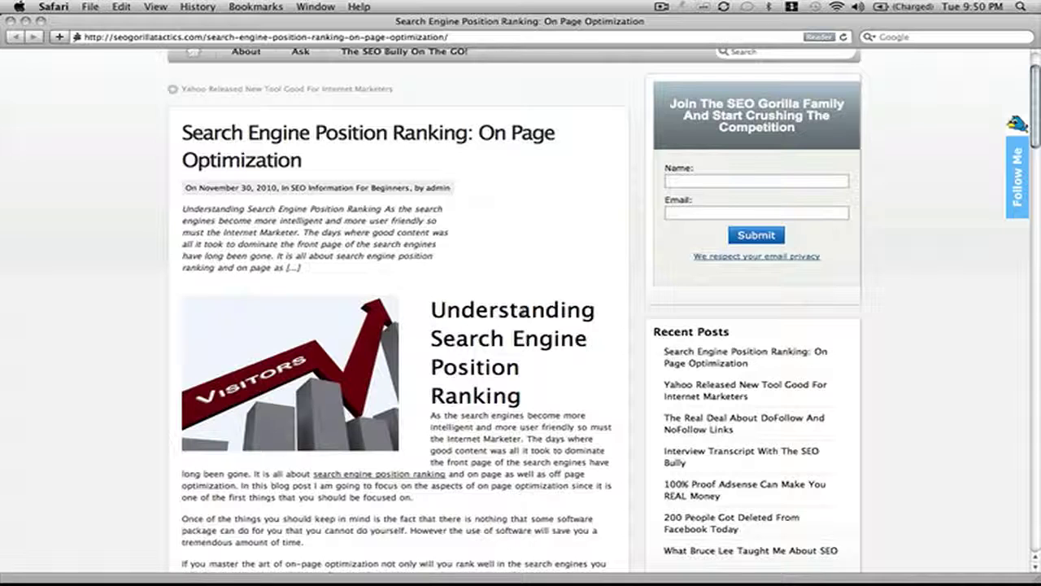
pyautogui.scroll(2, 523, 315)
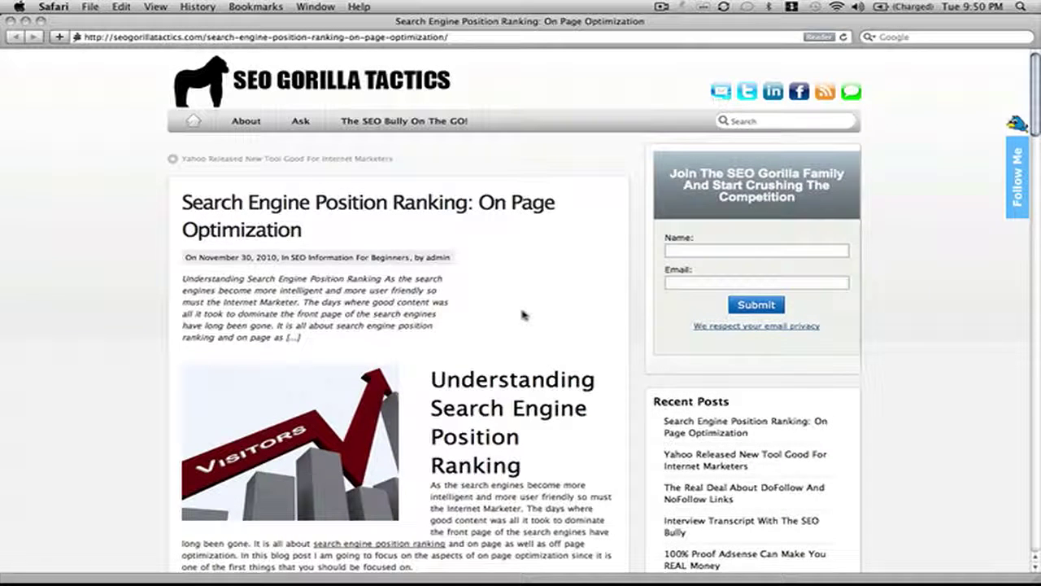